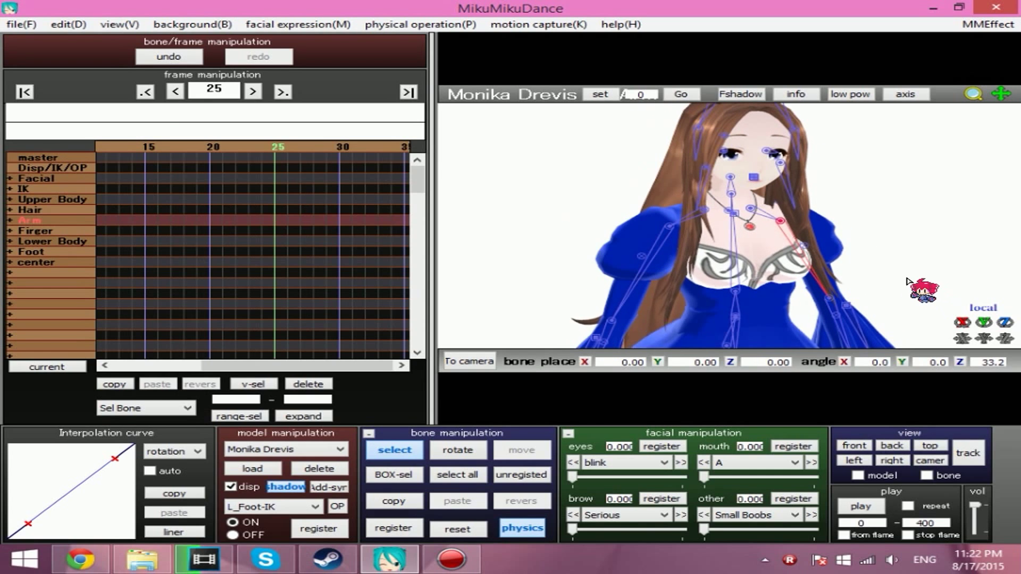
# At frame 31, raise the character's left arm outward to a Z angle of -2.3 and register the pose.
pyautogui.click(144, 92)
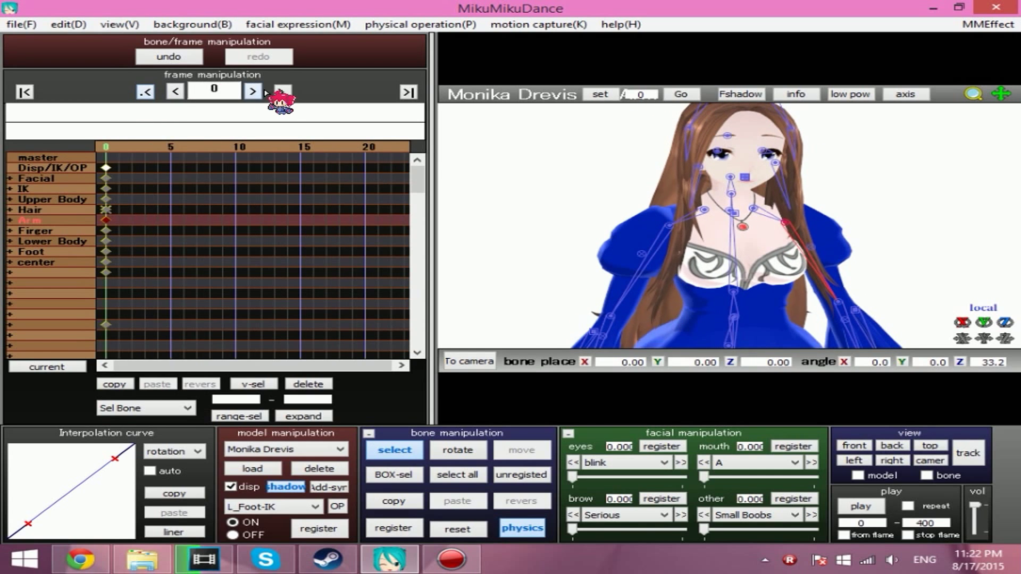
pyautogui.moveTo(364, 146); pyautogui.dragTo(346, 148)
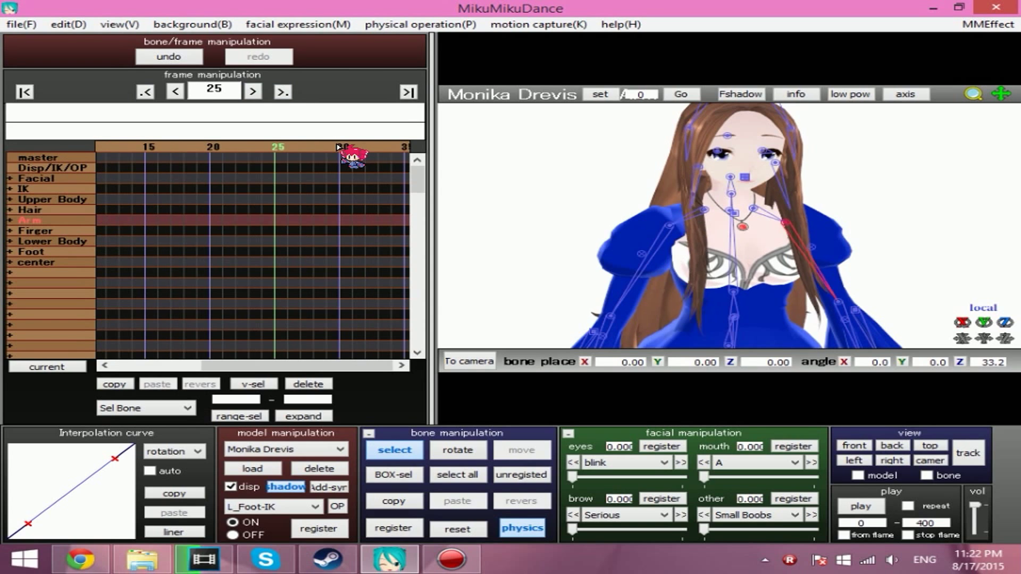
pyautogui.moveTo(1004, 323); pyautogui.dragTo(1004, 276)
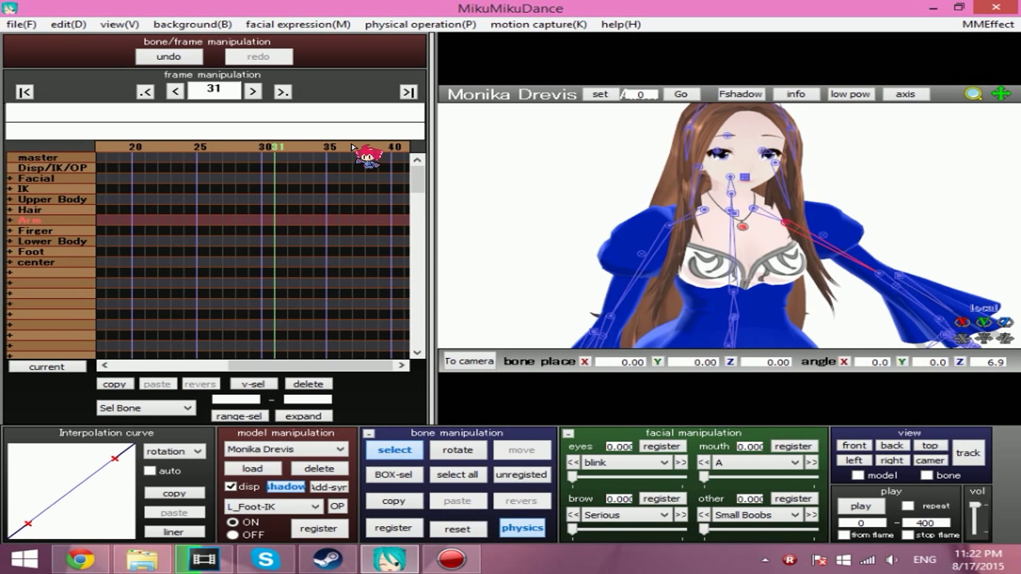
pyautogui.click(352, 147)
pyautogui.moveTo(1013, 323); pyautogui.dragTo(988, 323)
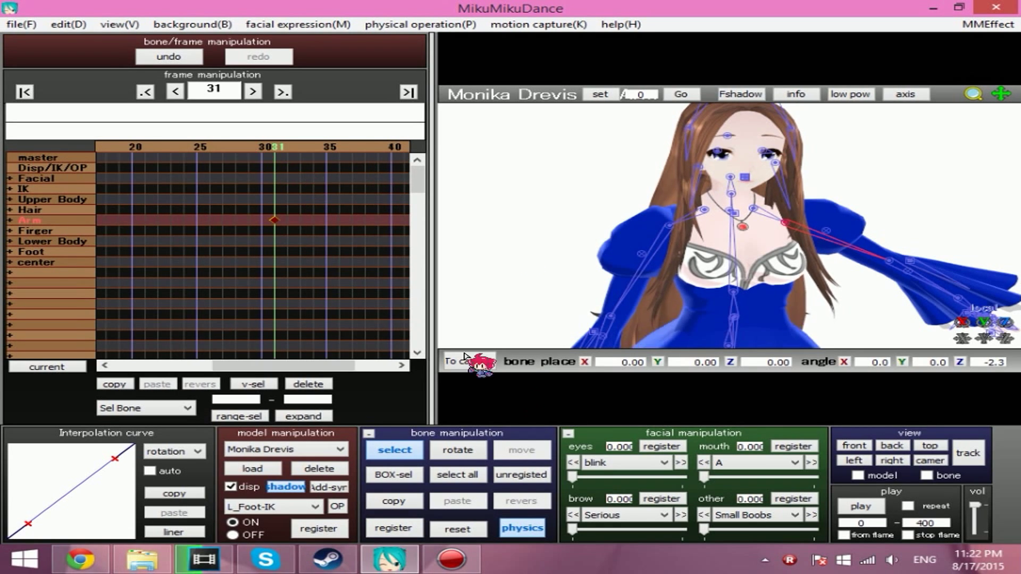
# At frame 25, bend the left forearm upward into a waving position and register the unregistered bones.
pyautogui.click(200, 148)
pyautogui.click(885, 270)
pyautogui.moveTo(1004, 323)
pyautogui.mouseDown()
pyautogui.moveTo(985, 333)
pyautogui.moveTo(1001, 303)
pyautogui.mouseUp()
pyautogui.moveTo(958, 277); pyautogui.dragTo(1005, 250, button='right')
pyautogui.click(521, 474)
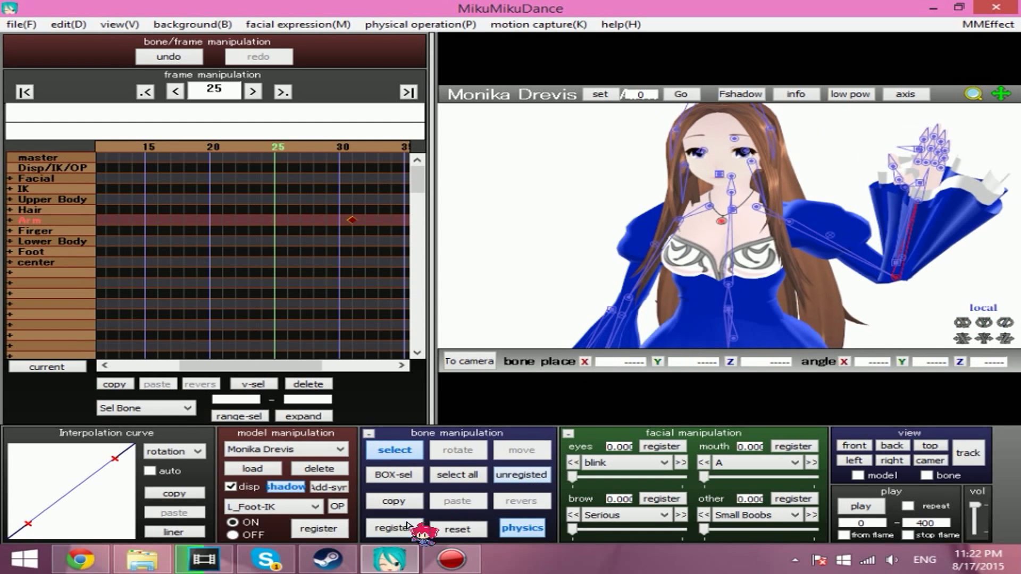
# Shape an S-curve interpolation for the arm keyframes and play the animation from the first frame.
pyautogui.moveTo(113, 459); pyautogui.dragTo(90, 449)
pyautogui.moveTo(28, 524); pyautogui.dragTo(80, 509)
pyautogui.moveTo(347, 200); pyautogui.dragTo(380, 248)
pyautogui.click(24, 91)
pyautogui.click(862, 507)
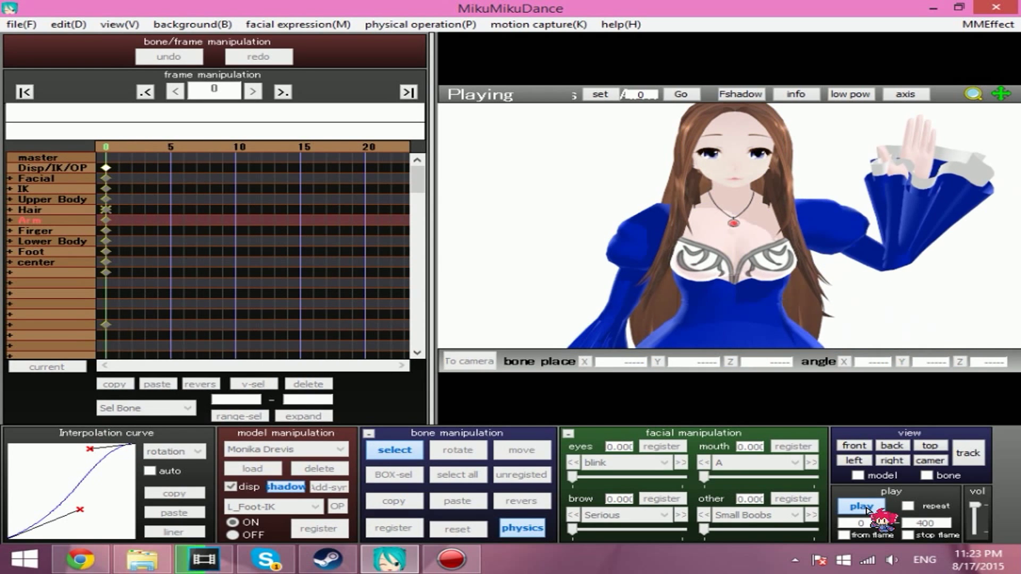
pyautogui.click(862, 507)
# At frame 36, rotate the left wrist to 14.7, -16.3, -2.1, register it with a strong ease-in-out curve and preview the motion.
pyautogui.click(367, 147)
pyautogui.click(390, 147)
pyautogui.click(911, 185)
pyautogui.moveTo(1004, 322); pyautogui.dragTo(573, 343)
pyautogui.click(393, 528)
pyautogui.moveTo(113, 459); pyautogui.dragTo(66, 472)
pyautogui.moveTo(28, 524); pyautogui.dragTo(96, 534)
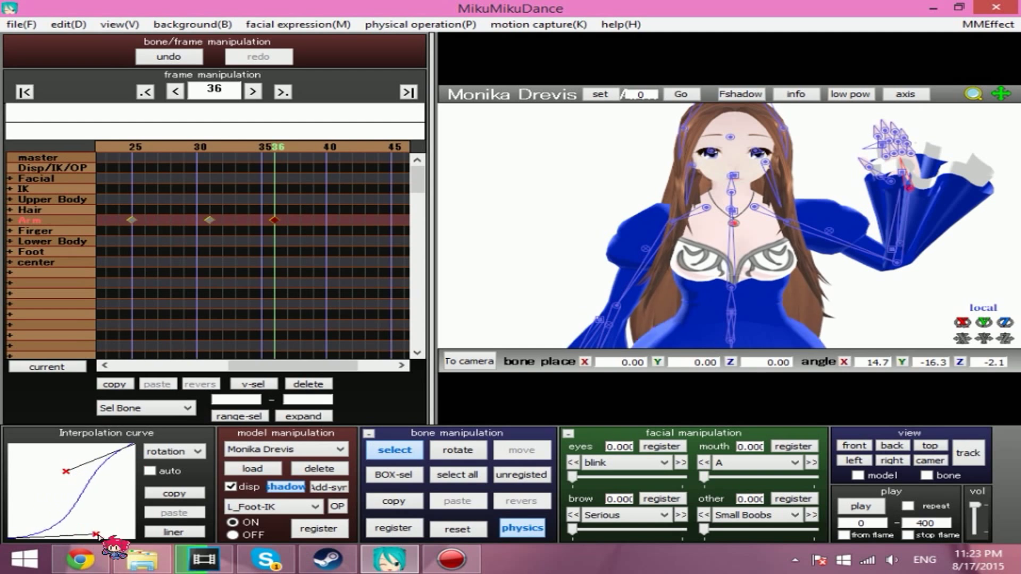
pyautogui.click(860, 506)
pyautogui.click(861, 506)
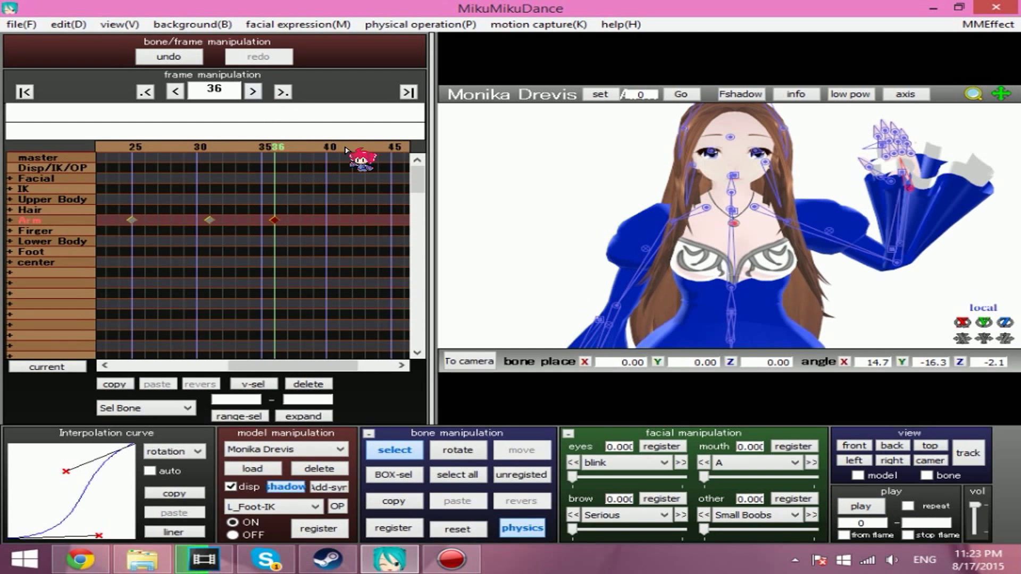
# Select the head bone, rotate it slightly about X and register a starting keyframe for it.
pyautogui.moveTo(335, 145); pyautogui.dragTo(283, 148)
pyautogui.click(734, 175)
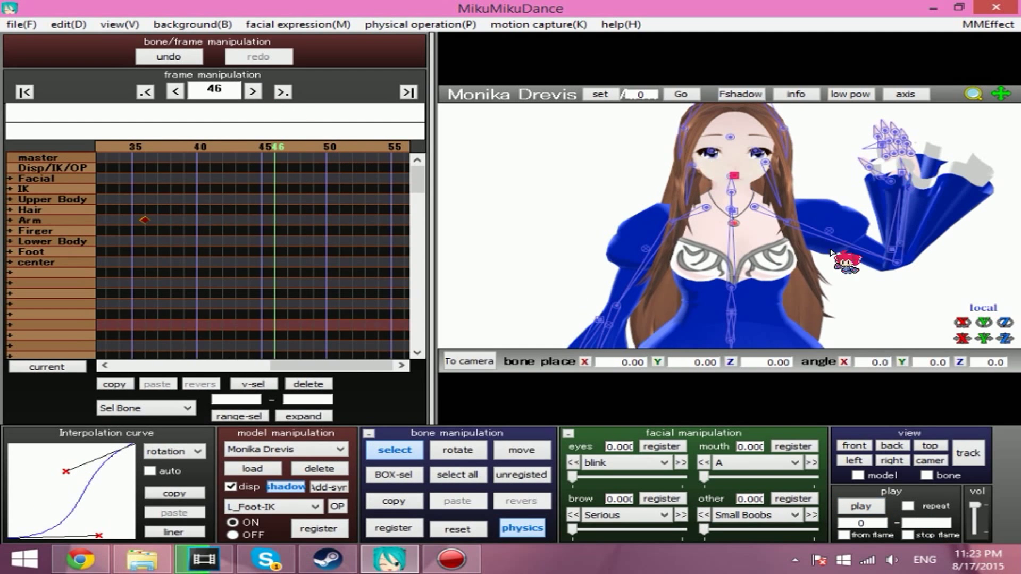
pyautogui.click(731, 176)
pyautogui.click(24, 92)
pyautogui.moveTo(962, 322); pyautogui.dragTo(962, 329)
pyautogui.click(395, 527)
# At frame 44, tilt the head to -4.5, -0.5, 9.8, register it and give it a steep S-shaped interpolation curve.
pyautogui.moveTo(364, 148); pyautogui.dragTo(315, 149)
pyautogui.click(313, 149)
pyautogui.moveTo(1005, 323); pyautogui.dragTo(621, 358)
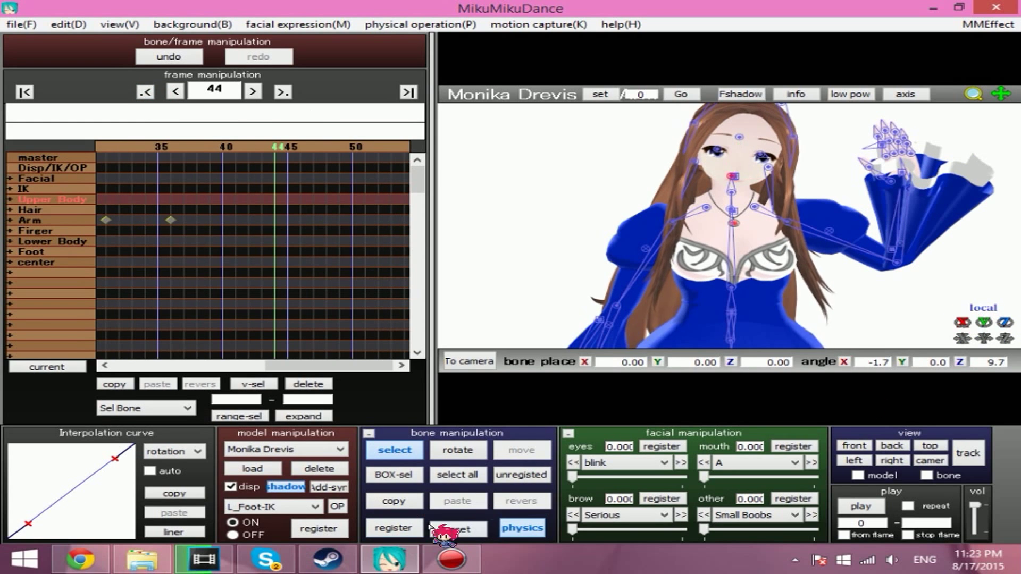
pyautogui.moveTo(961, 321); pyautogui.dragTo(961, 334)
pyautogui.moveTo(115, 459); pyautogui.dragTo(113, 445)
pyautogui.moveTo(28, 524); pyautogui.dragTo(100, 534)
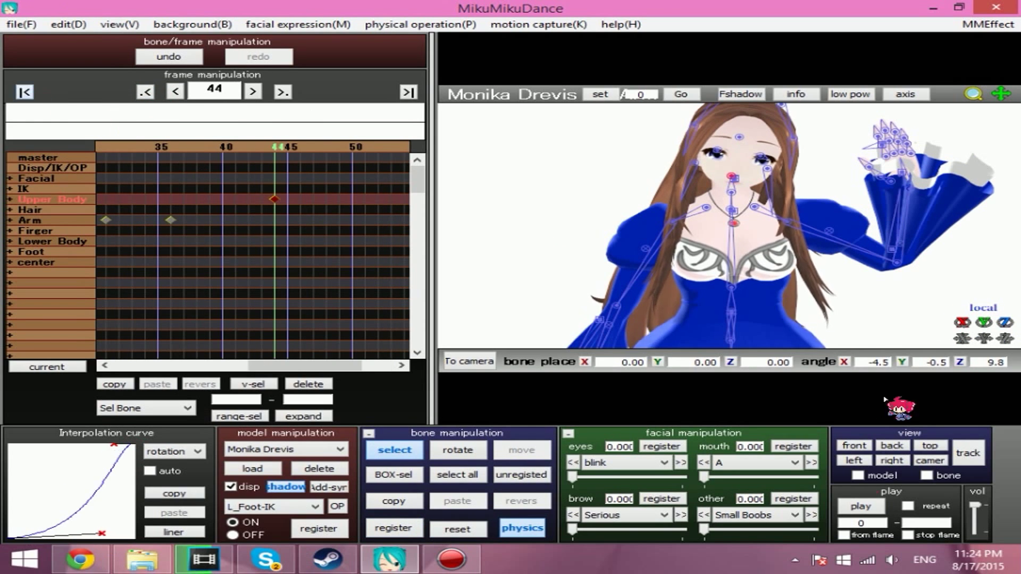
pyautogui.moveTo(114, 444); pyautogui.dragTo(55, 459)
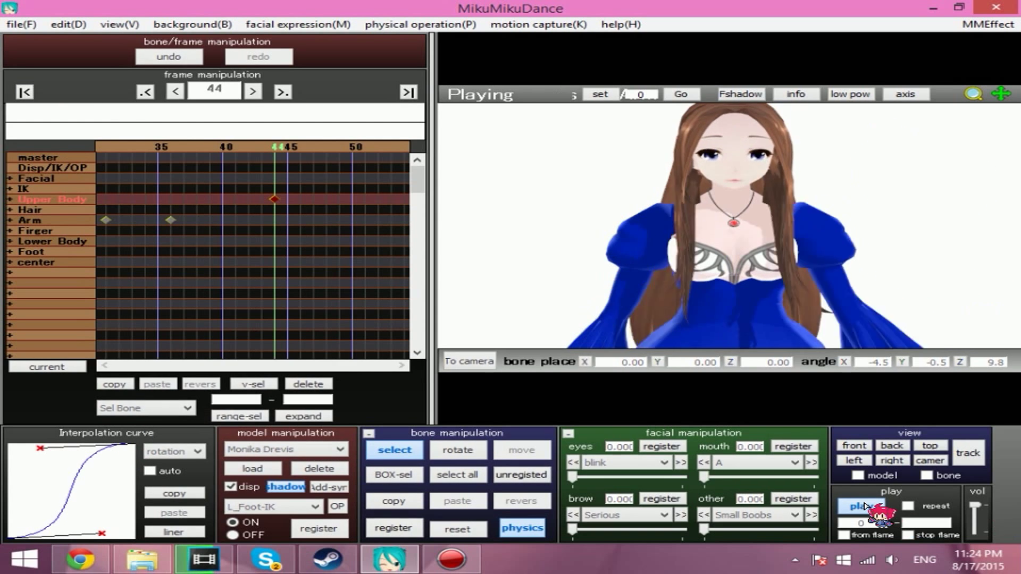
# Choose the wink 2 eye expression and register it at zero strength on frame 46.
pyautogui.click(625, 462)
pyautogui.click(633, 295)
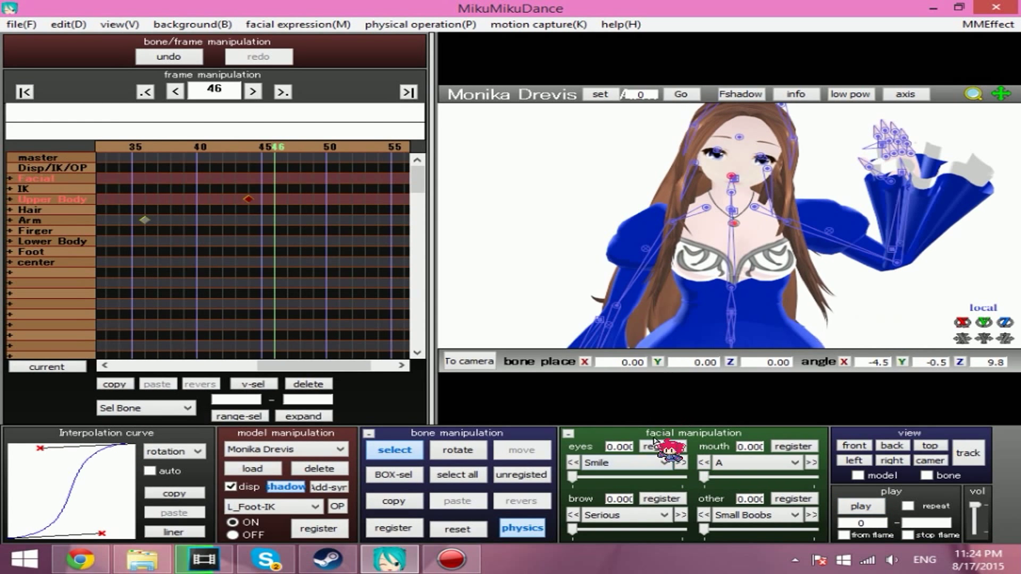
pyautogui.click(272, 173)
pyautogui.click(664, 462)
pyautogui.click(641, 275)
pyautogui.click(661, 446)
# Set the wink 2 expression to full strength at frame 52.
pyautogui.click(254, 91)
pyautogui.doubleClick(253, 92)
pyautogui.doubleClick(253, 91)
pyautogui.click(253, 91)
pyautogui.moveTo(572, 477); pyautogui.dragTo(837, 473)
# Nod the head about X and register it at frame 51, add another head keyframe at frame 49, and preview.
pyautogui.moveTo(192, 147); pyautogui.dragTo(293, 146)
pyautogui.moveTo(962, 322); pyautogui.dragTo(962, 314)
pyautogui.click(415, 523)
pyautogui.click(174, 92)
pyautogui.click(174, 91)
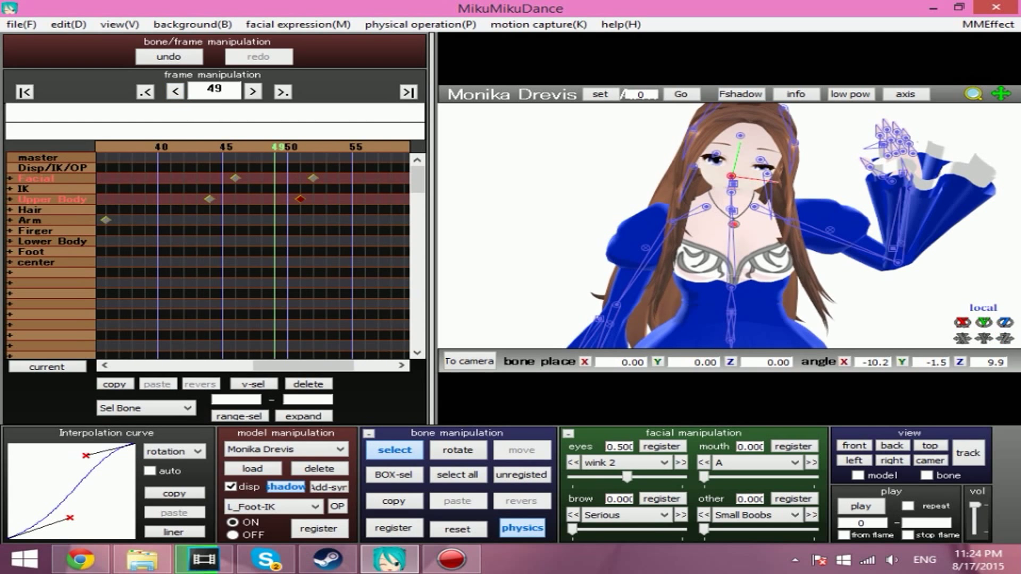
pyautogui.click(397, 528)
pyautogui.click(861, 506)
# Bring the wink 2 expression back to zero and register it at frame 58.
pyautogui.click(311, 149)
pyautogui.click(254, 92)
pyautogui.click(254, 91)
pyautogui.click(253, 91)
pyautogui.moveTo(682, 477); pyautogui.dragTo(445, 475)
pyautogui.click(662, 446)
# Select the upper body bone, register a keyframe at frame 56 and ease its interpolation curve.
pyautogui.click(175, 91)
pyautogui.click(175, 92)
pyautogui.click(732, 288)
pyautogui.click(441, 503)
pyautogui.moveTo(28, 525); pyautogui.dragTo(89, 528)
# At frame 55, rotate the selected bone, register it with an adjusted interpolation curve and play the animation.
pyautogui.click(182, 94)
pyautogui.moveTo(962, 323); pyautogui.dragTo(1004, 335)
pyautogui.click(393, 528)
pyautogui.moveTo(29, 523); pyautogui.dragTo(68, 538)
pyautogui.click(856, 506)
pyautogui.click(856, 505)
# Select all bones and register their pose at frame 69.
pyautogui.moveTo(300, 147); pyautogui.dragTo(391, 147)
pyautogui.click(466, 475)
pyautogui.click(405, 526)
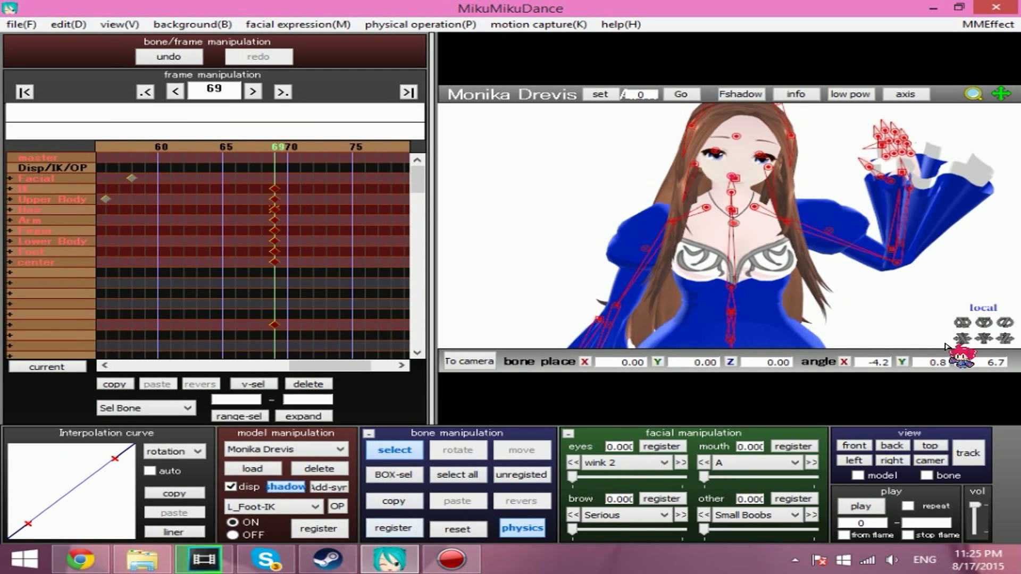
# Return to frame 36, rotate the left wrist to turn the waving hand, register the change and preview it.
pyautogui.click(148, 92)
pyautogui.click(147, 91)
pyautogui.click(148, 92)
pyautogui.click(148, 91)
pyautogui.click(285, 92)
pyautogui.click(285, 92)
pyautogui.click(907, 189)
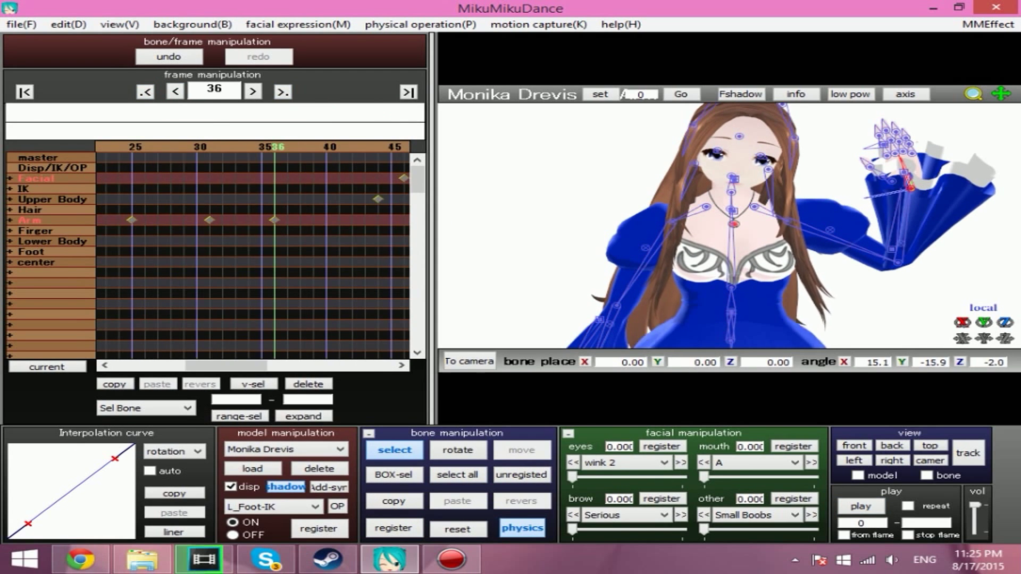
pyautogui.moveTo(985, 328); pyautogui.dragTo(985, 287)
pyautogui.click(413, 524)
pyautogui.click(863, 503)
pyautogui.click(863, 503)
# Paste the arm keyframe from frame 36 onto frame 69 and play the animation.
pyautogui.click(282, 92)
pyautogui.click(282, 92)
pyautogui.click(283, 92)
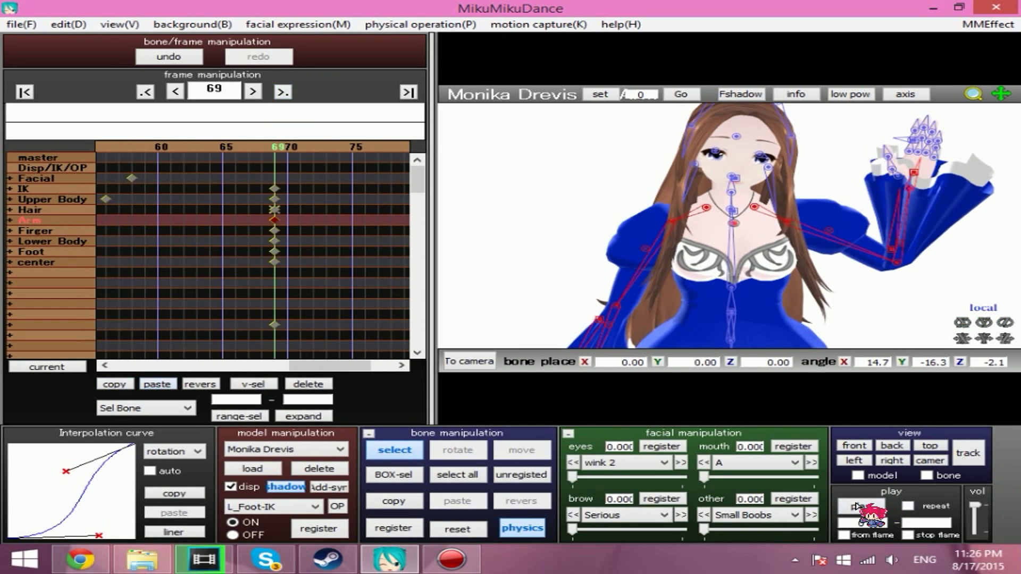
pyautogui.click(859, 506)
# At frame 13, shift the center bone to X 0.05 and Z -0.15 and register it.
pyautogui.click(145, 92)
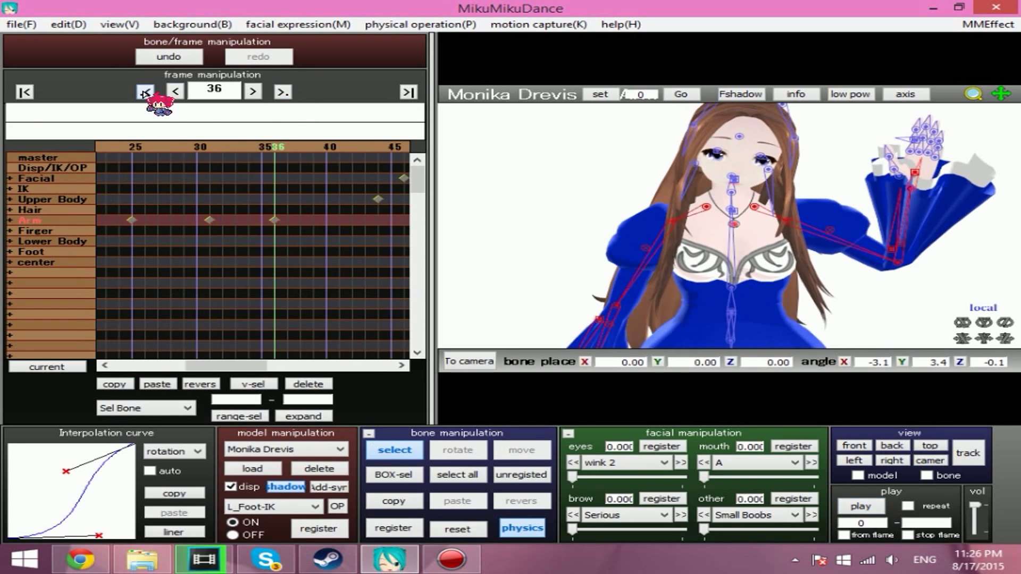
pyautogui.click(145, 92)
pyautogui.click(270, 148)
pyautogui.moveTo(915, 313); pyautogui.dragTo(914, 96, button='middle')
pyautogui.click(730, 295)
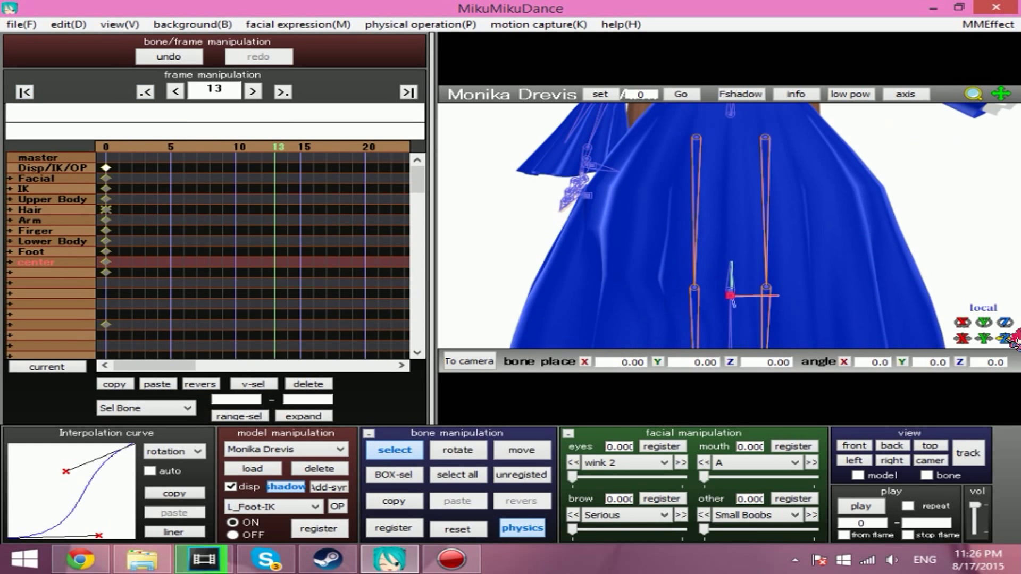
pyautogui.moveTo(1005, 338)
pyautogui.mouseDown()
pyautogui.moveTo(315, 178)
pyautogui.moveTo(976, 343)
pyautogui.moveTo(961, 319)
pyautogui.moveTo(1004, 345)
pyautogui.mouseUp()
pyautogui.click(402, 529)
# Shape the x-axis and z-axis movement interpolation curves of the center bone's frame 13 keyframe.
pyautogui.click(198, 452)
pyautogui.click(160, 463)
pyautogui.moveTo(115, 458); pyautogui.dragTo(99, 441)
pyautogui.click(168, 452)
pyautogui.moveTo(29, 525); pyautogui.dragTo(55, 539)
pyautogui.click(166, 484)
pyautogui.moveTo(115, 458); pyautogui.dragTo(62, 506)
# Switch to camera mode and adjust the camera's zoom and angle toward a frontal view of the model.
pyautogui.click(469, 361)
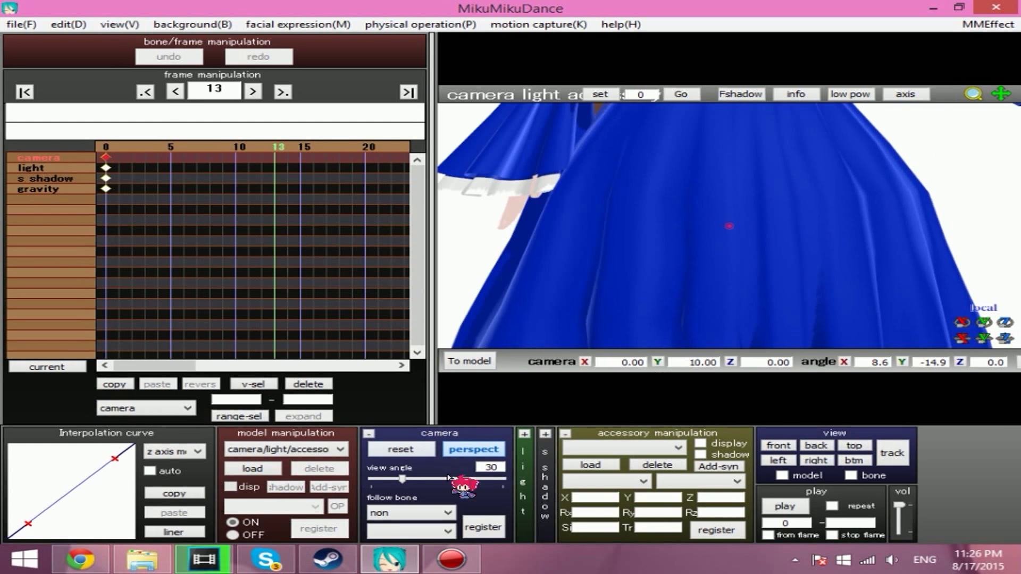
pyautogui.click(143, 98)
pyautogui.moveTo(972, 94); pyautogui.dragTo(973, 107)
pyautogui.moveTo(962, 322); pyautogui.dragTo(984, 303)
pyautogui.scroll(-3, 728, 223)
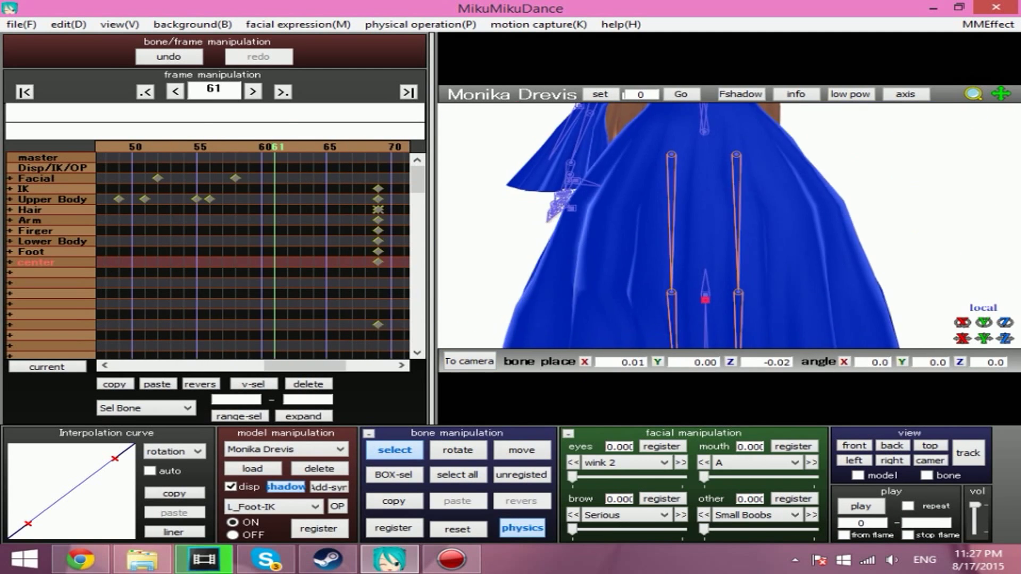
# Delete the center bone's keyframe at frame 69.
pyautogui.click(145, 92)
pyautogui.click(283, 92)
pyautogui.click(274, 261)
pyautogui.press('Delete')
# At frame 42, shift the center bone to X -0.05 and Z 0.05 and register it.
pyautogui.click(146, 91)
pyautogui.click(352, 148)
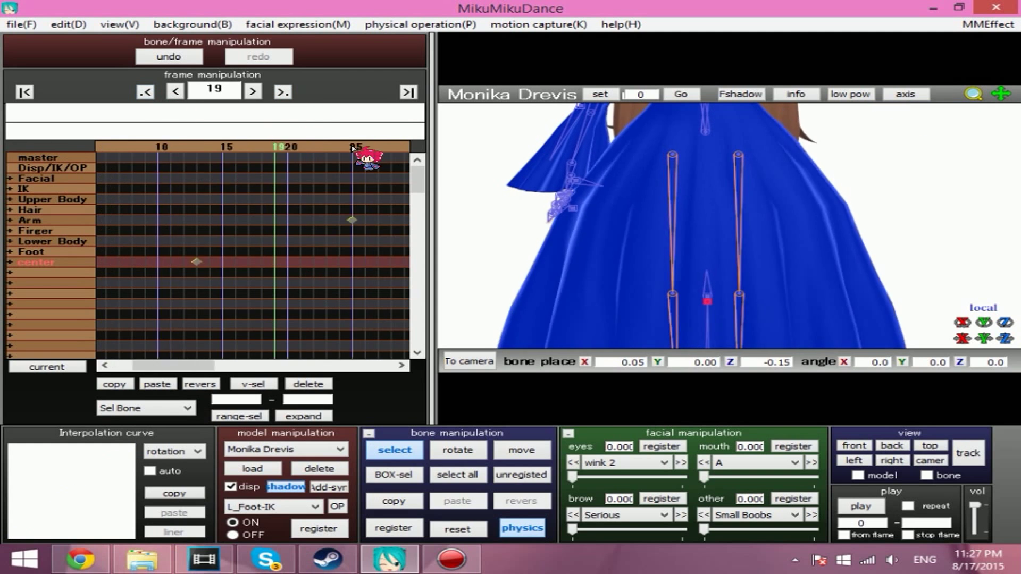
pyautogui.moveTo(352, 149); pyautogui.dragTo(757, 296)
pyautogui.click(467, 530)
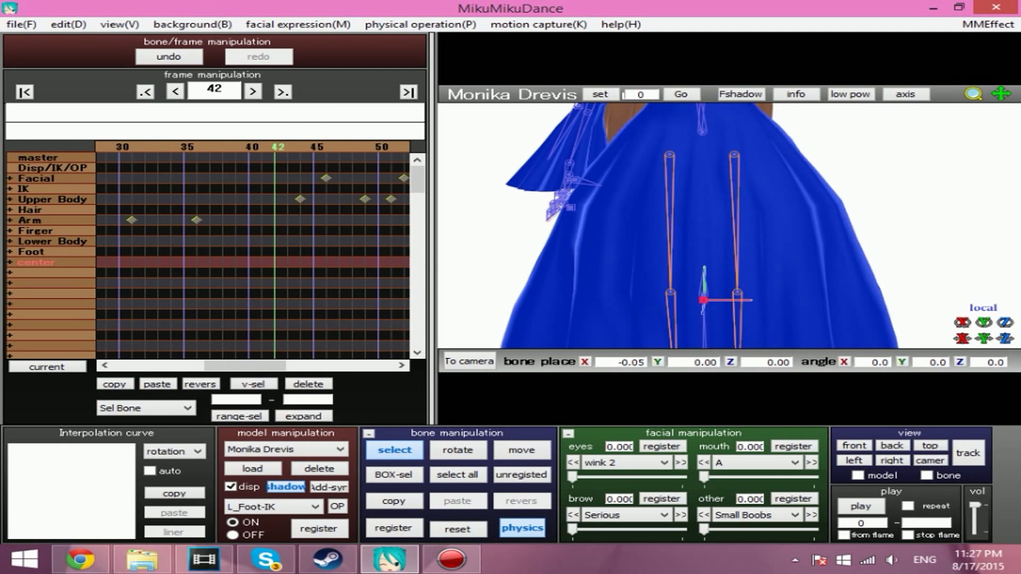
# Bend the movement interpolation curves of the frame 42 center keyframe, including the z axis, into a late acceleration.
pyautogui.moveTo(115, 459); pyautogui.dragTo(81, 515)
pyautogui.moveTo(28, 523); pyautogui.dragTo(111, 519)
pyautogui.click(165, 451)
pyautogui.click(162, 479)
pyautogui.moveTo(115, 459); pyautogui.dragTo(81, 514)
pyautogui.moveTo(28, 524); pyautogui.dragTo(121, 516)
# Shift the center bone again near frame 66 and register its position.
pyautogui.click(377, 146)
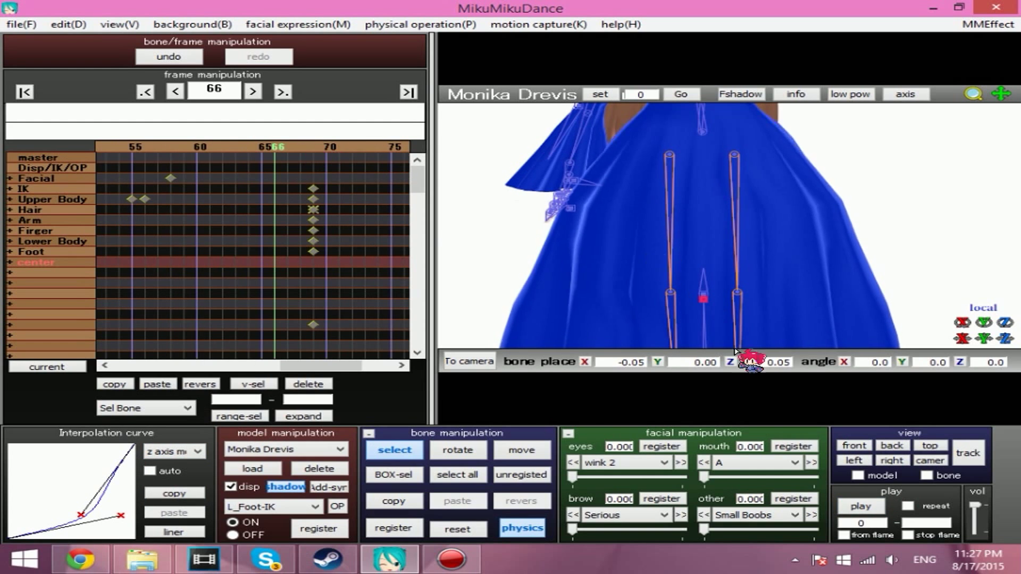
pyautogui.moveTo(1005, 338); pyautogui.dragTo(962, 331)
pyautogui.click(393, 528)
# Adjust the z-axis and x-axis movement interpolation curves of the last center bone keyframe.
pyautogui.moveTo(115, 459); pyautogui.dragTo(52, 492)
pyautogui.moveTo(29, 523); pyautogui.dragTo(116, 499)
pyautogui.click(165, 451)
pyautogui.click(162, 462)
pyautogui.moveTo(115, 458); pyautogui.dragTo(117, 499)
# Play the animation in camera mode and review the waving, head and body movement.
pyautogui.click(469, 362)
pyautogui.click(791, 506)
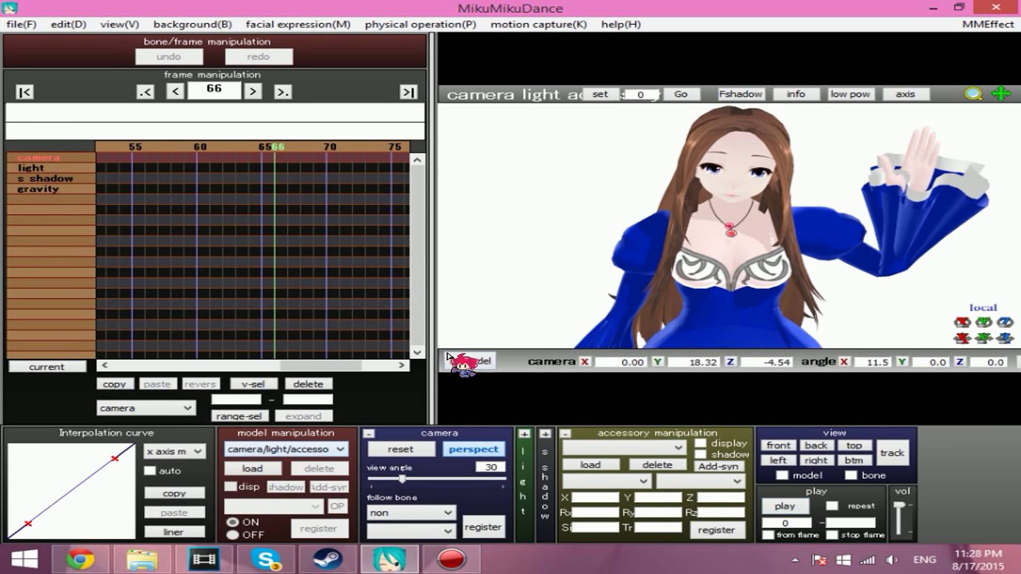
pyautogui.click(466, 362)
pyautogui.click(781, 505)
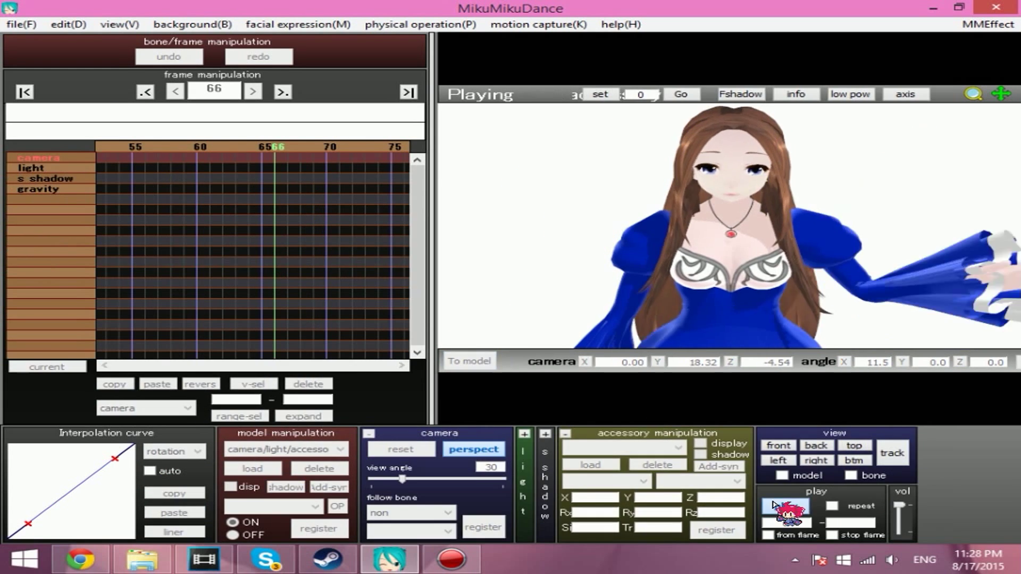
pyautogui.click(782, 504)
pyautogui.click(459, 362)
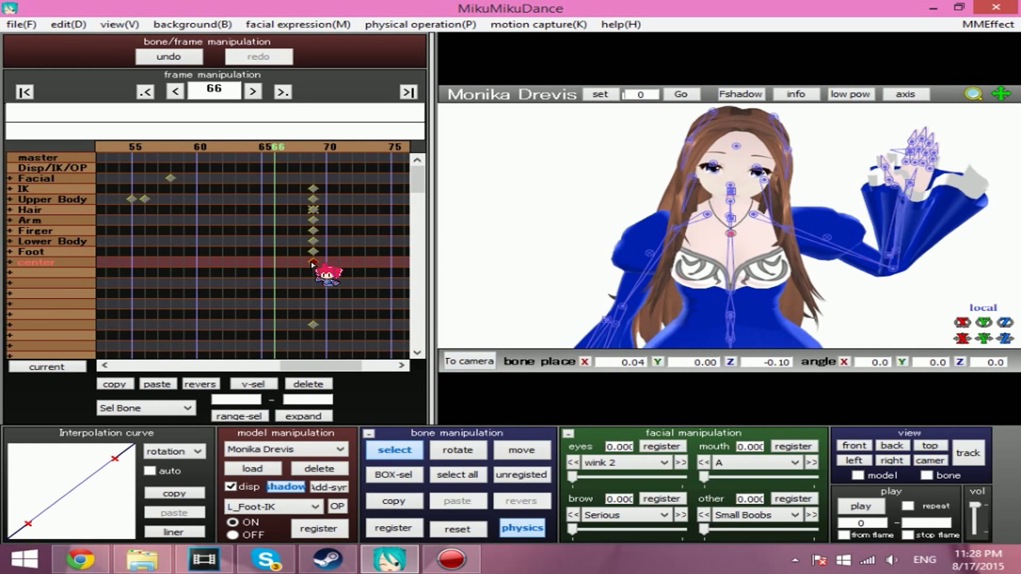
pyautogui.click(461, 362)
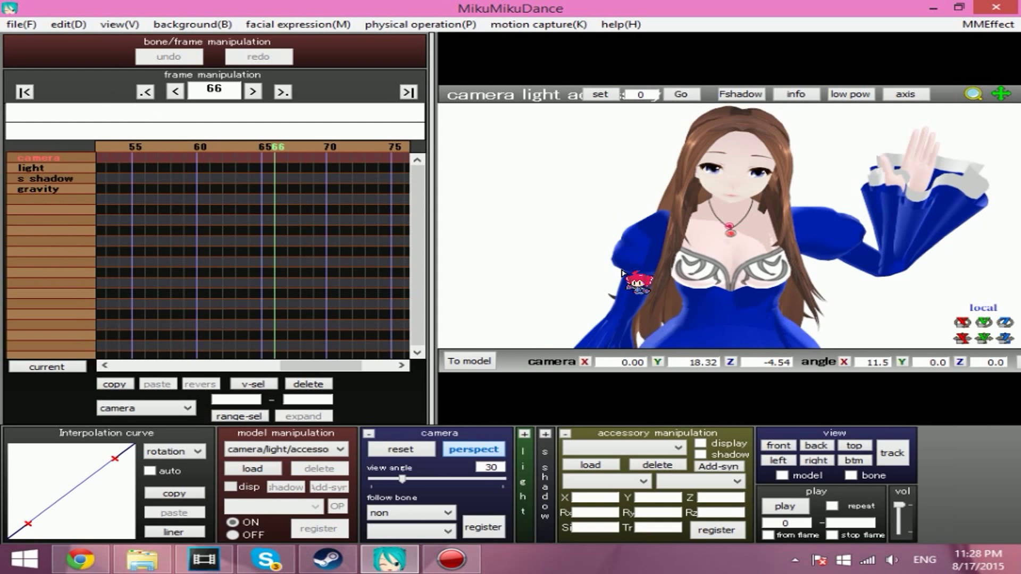
pyautogui.click(791, 503)
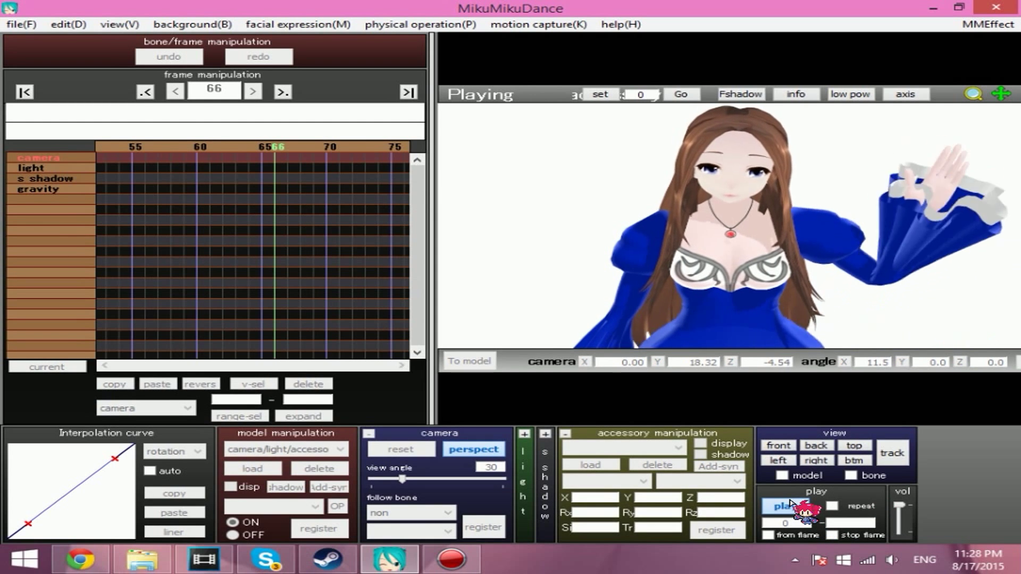
pyautogui.click(782, 506)
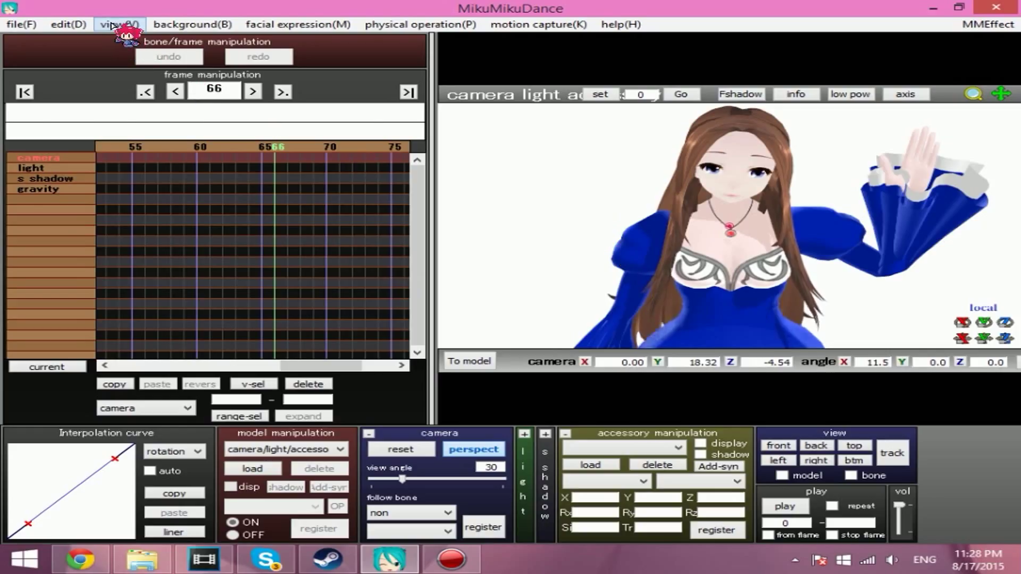
# Register a camera keyframe at frame 25 with the angle turned to about X 9.7, Y -11.5, and make its rotation interpolation linear.
pyautogui.click(79, 27)
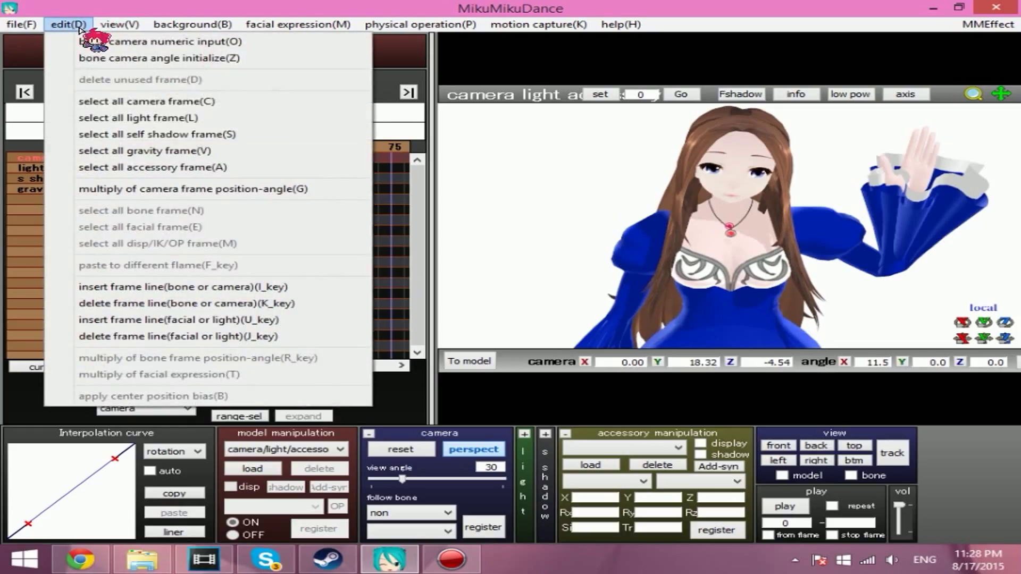
pyautogui.click(111, 101)
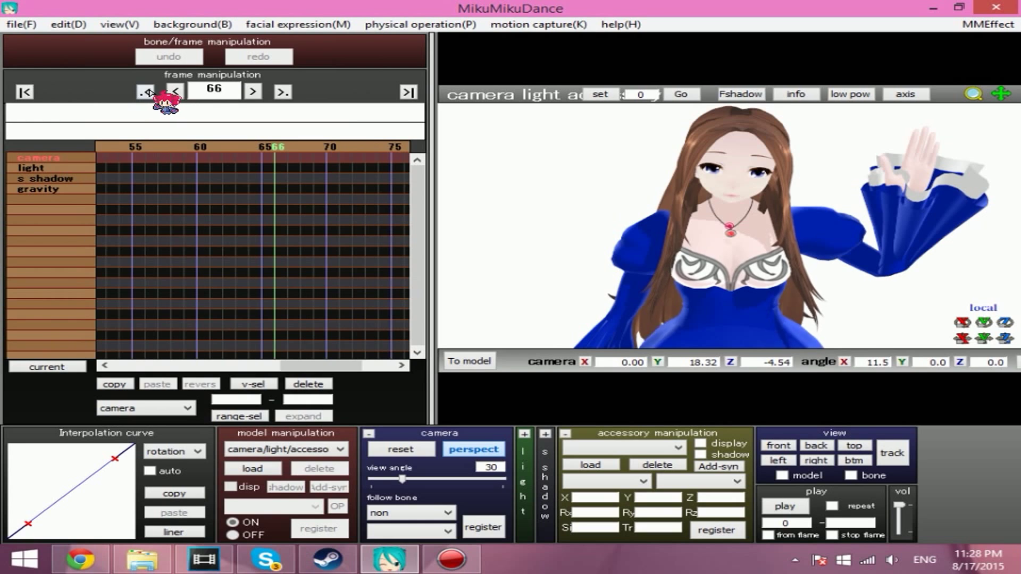
pyautogui.click(145, 92)
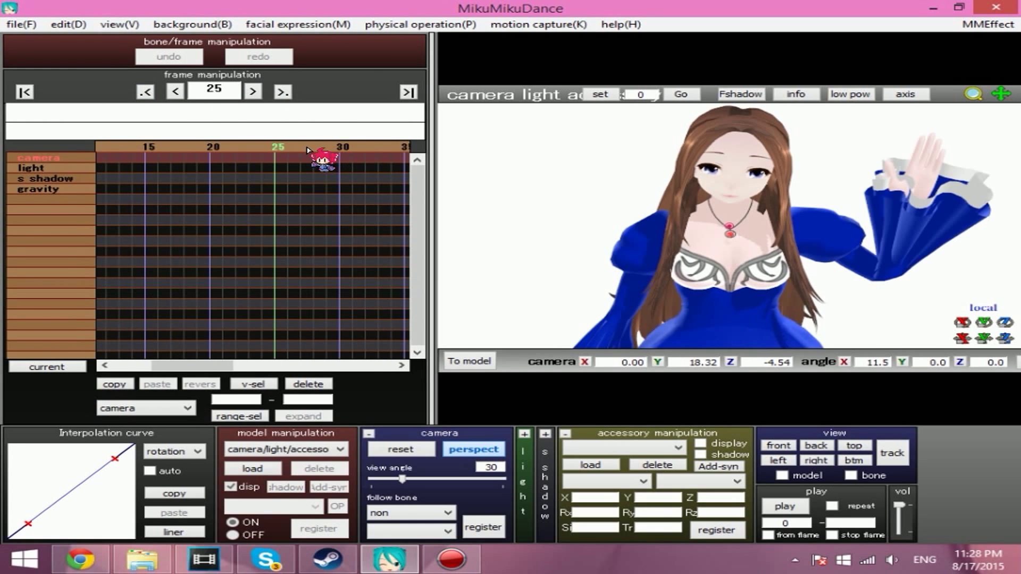
pyautogui.moveTo(690, 234); pyautogui.dragTo(712, 233, button='right')
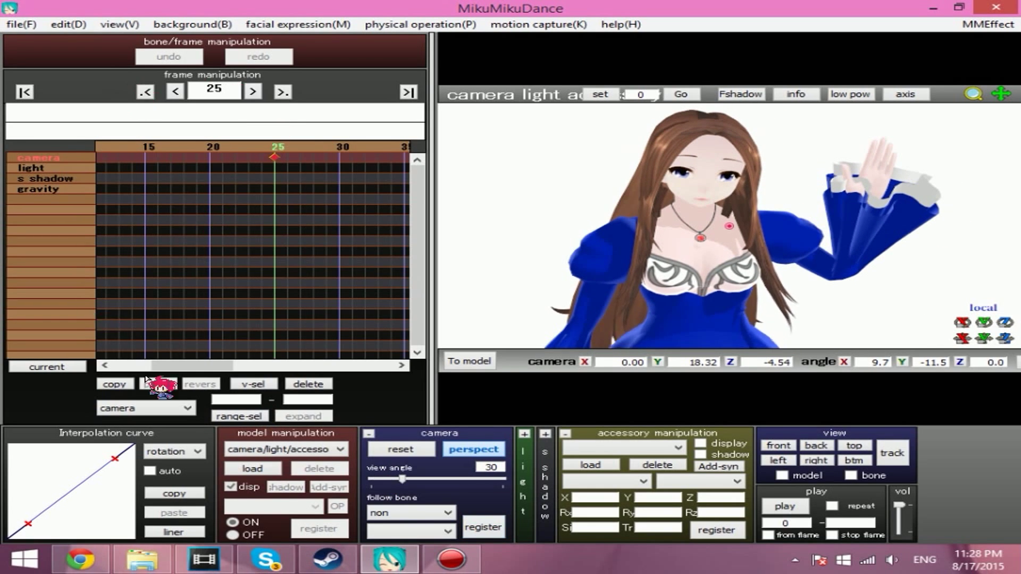
pyautogui.moveTo(116, 459); pyautogui.dragTo(67, 463)
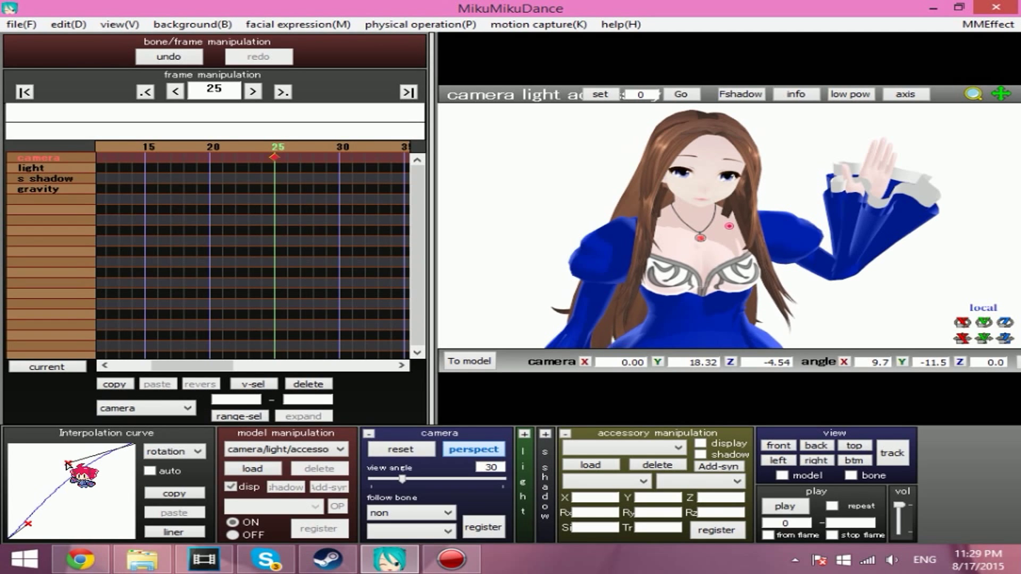
pyautogui.click(191, 532)
# Return to frame 0 and play the animation to review the new camera movement.
pyautogui.click(25, 91)
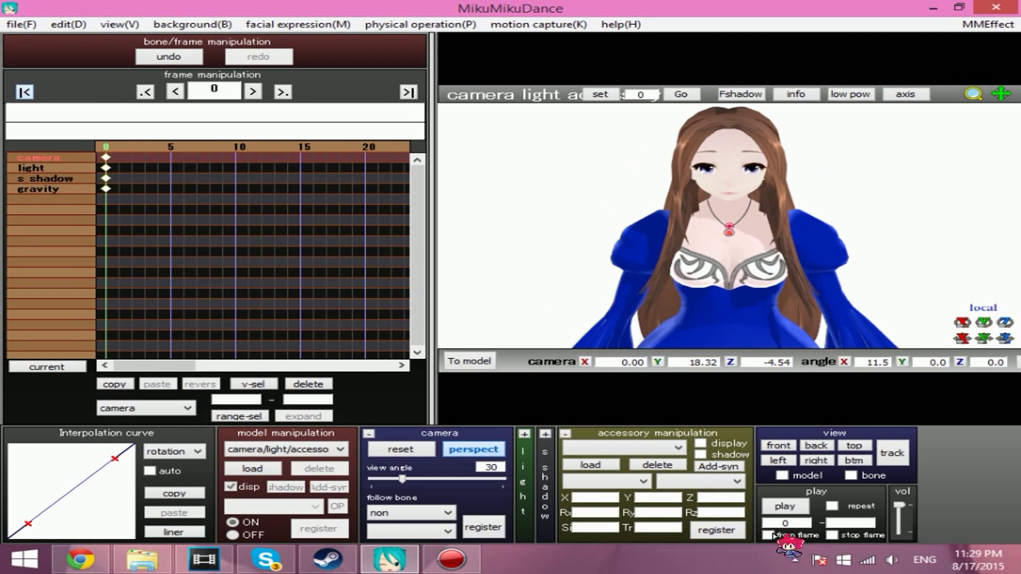
pyautogui.click(787, 507)
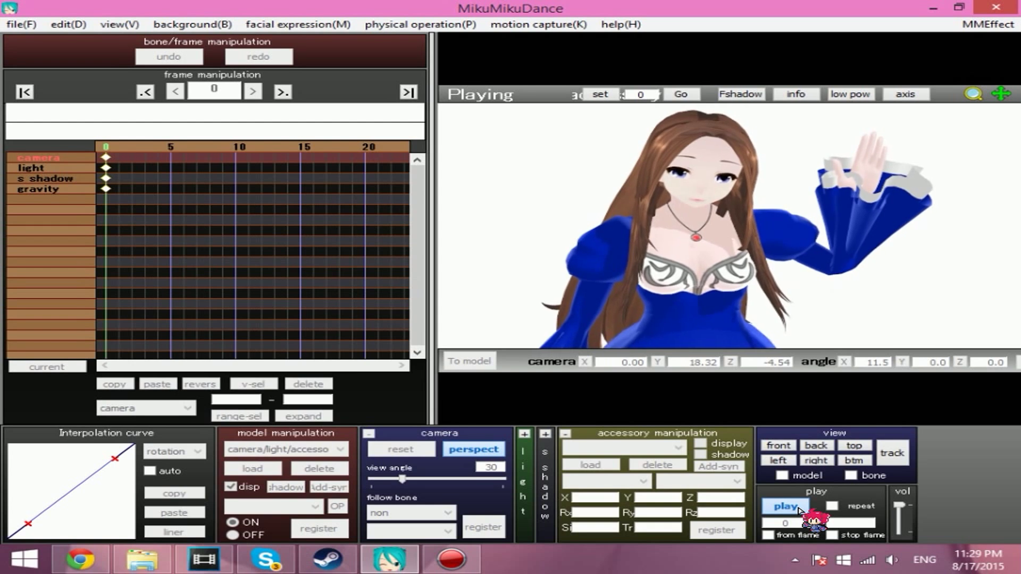
pyautogui.click(782, 506)
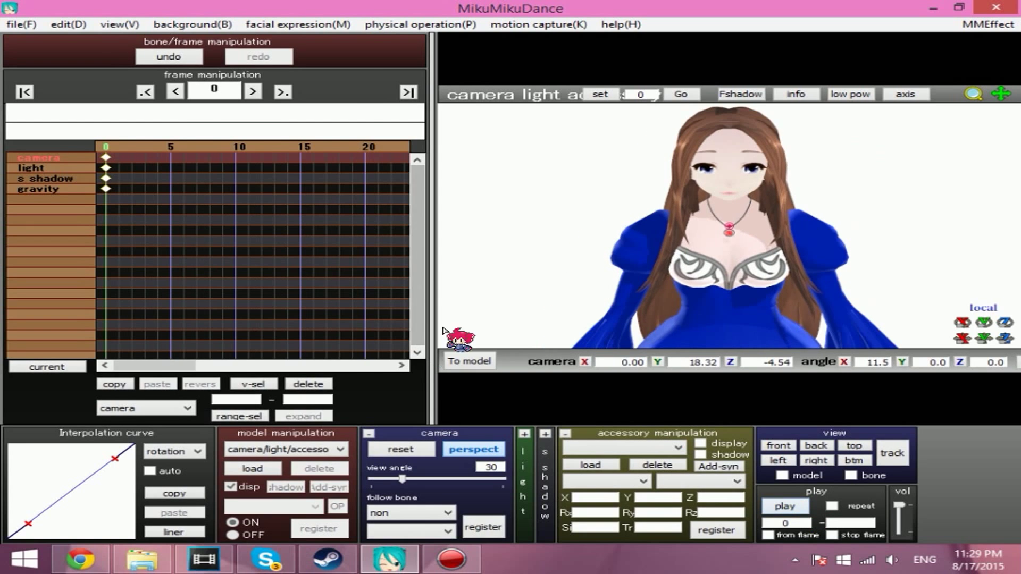
# Select all camera frames and save their motion data to the Desktop as Camera.
pyautogui.click(68, 24)
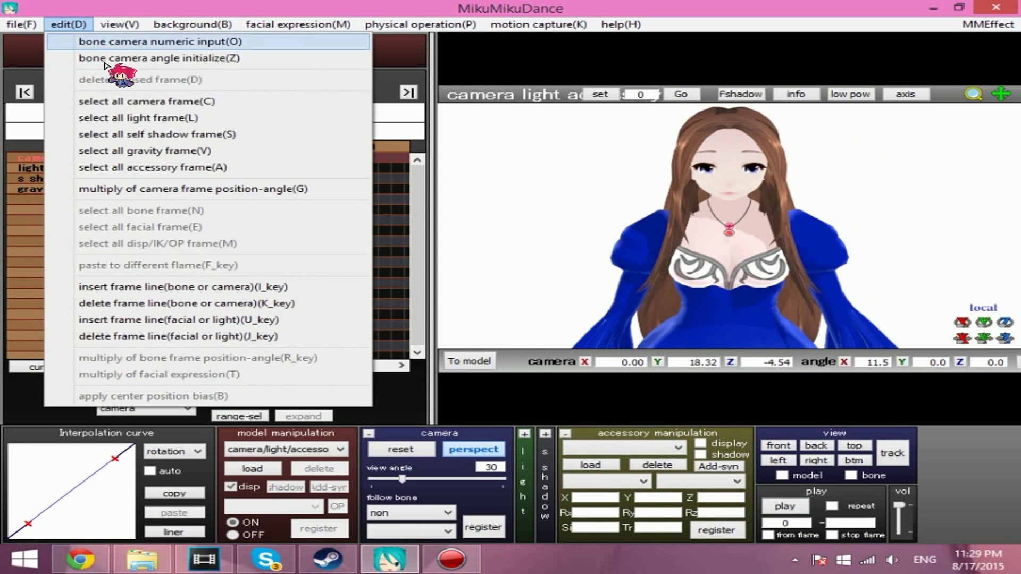
pyautogui.click(142, 101)
pyautogui.click(33, 24)
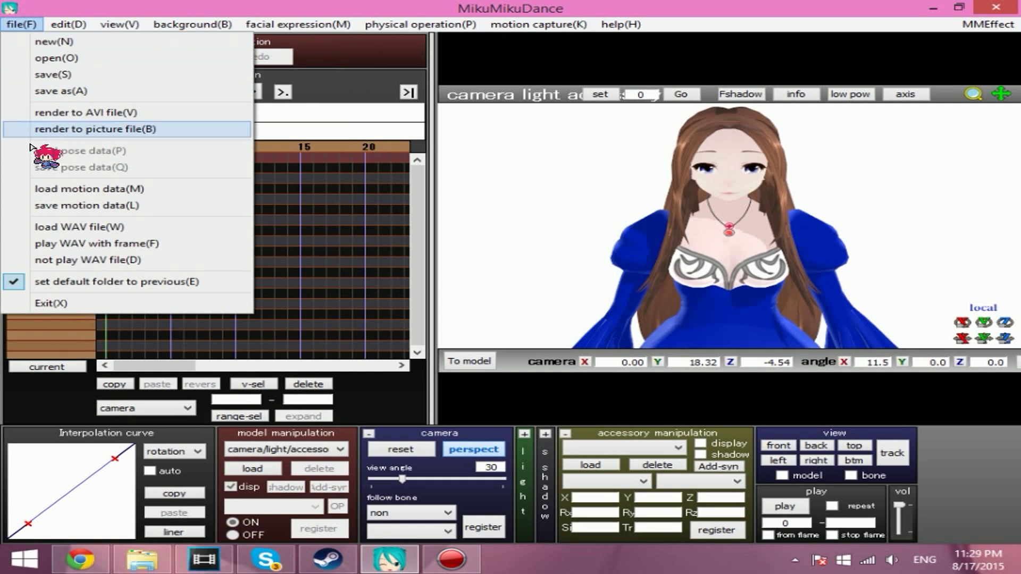
pyautogui.click(71, 207)
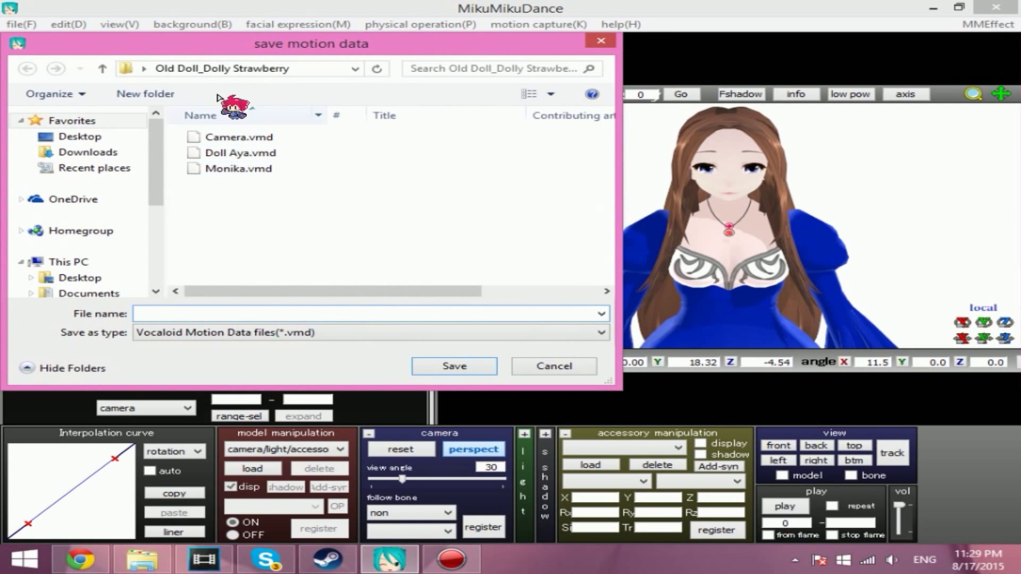
pyautogui.click(143, 68)
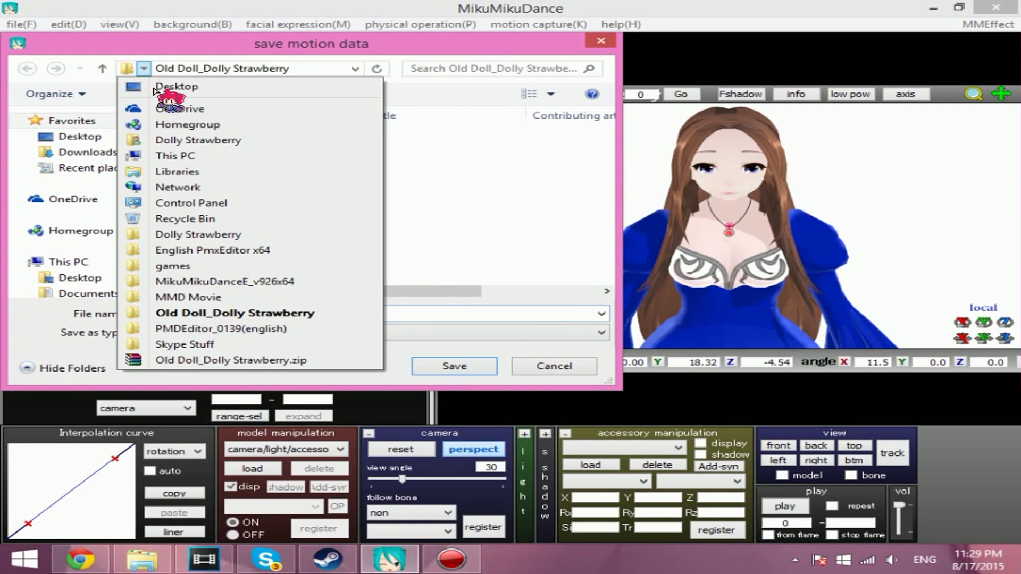
pyautogui.click(180, 86)
pyautogui.click(326, 316)
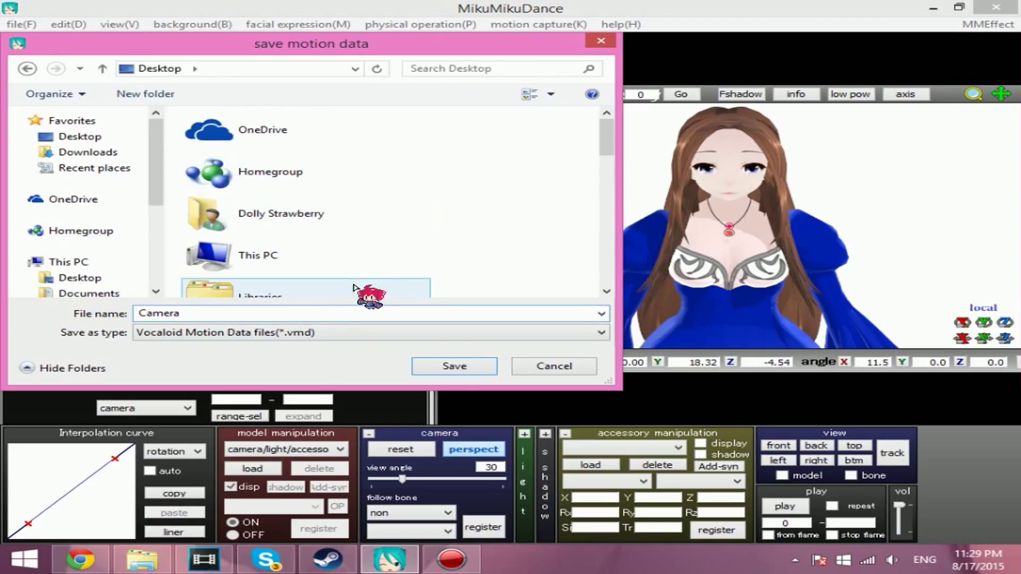
pyautogui.click(454, 365)
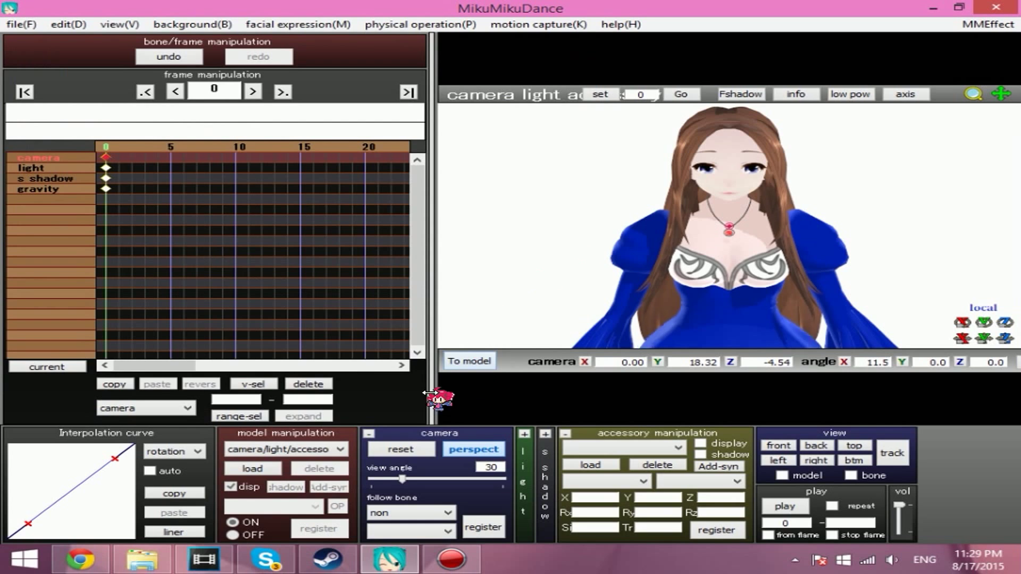
# Switch from camera to model editing with the timeline at frame 0.
pyautogui.click(469, 362)
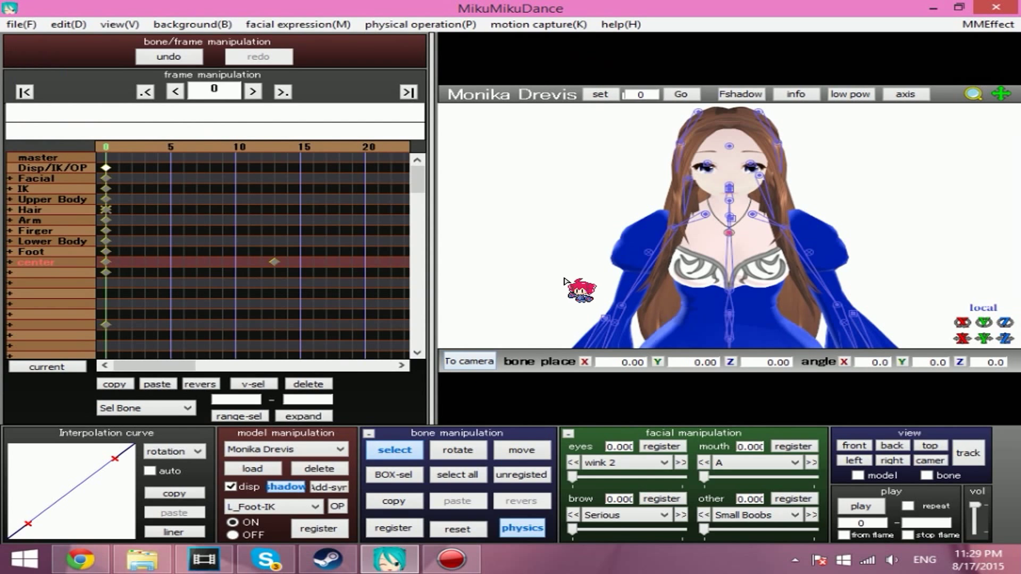
pyautogui.click(170, 155)
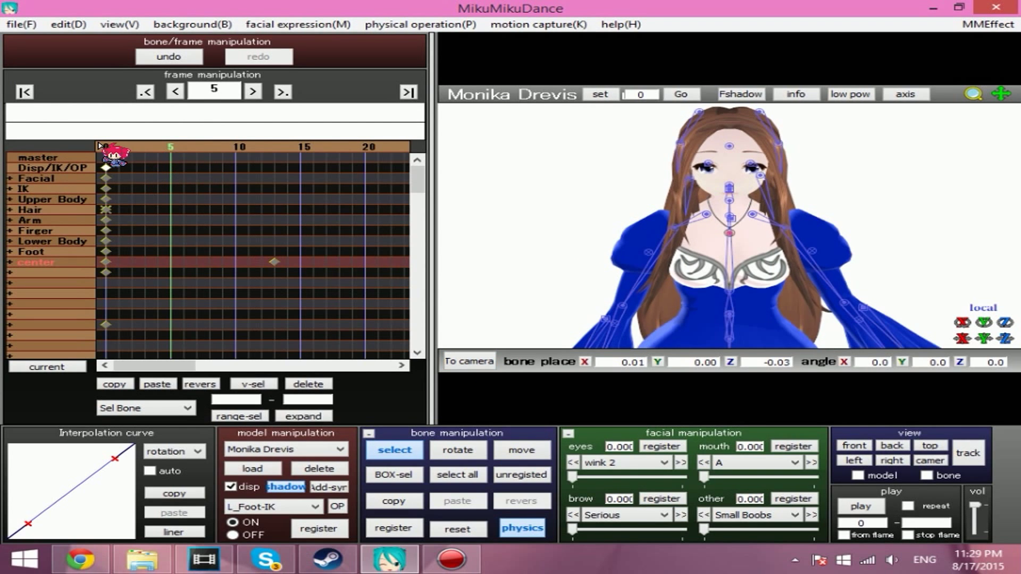
pyautogui.click(106, 148)
pyautogui.moveTo(584, 220); pyautogui.dragTo(553, 228, button='right')
pyautogui.click(476, 357)
pyautogui.click(477, 358)
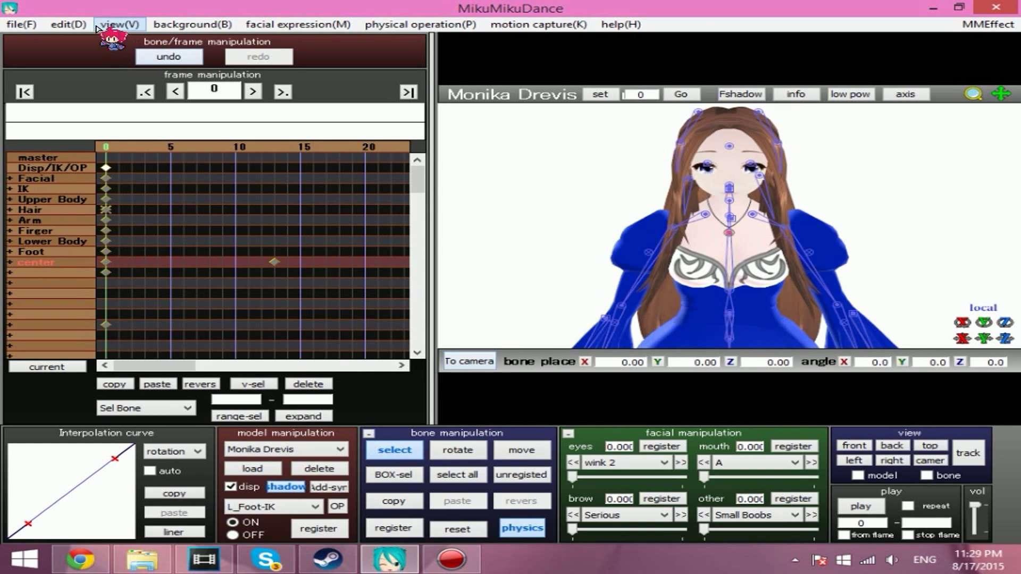
# Select all bone, facial and disp/IK/OP frames of the model.
pyautogui.click(69, 24)
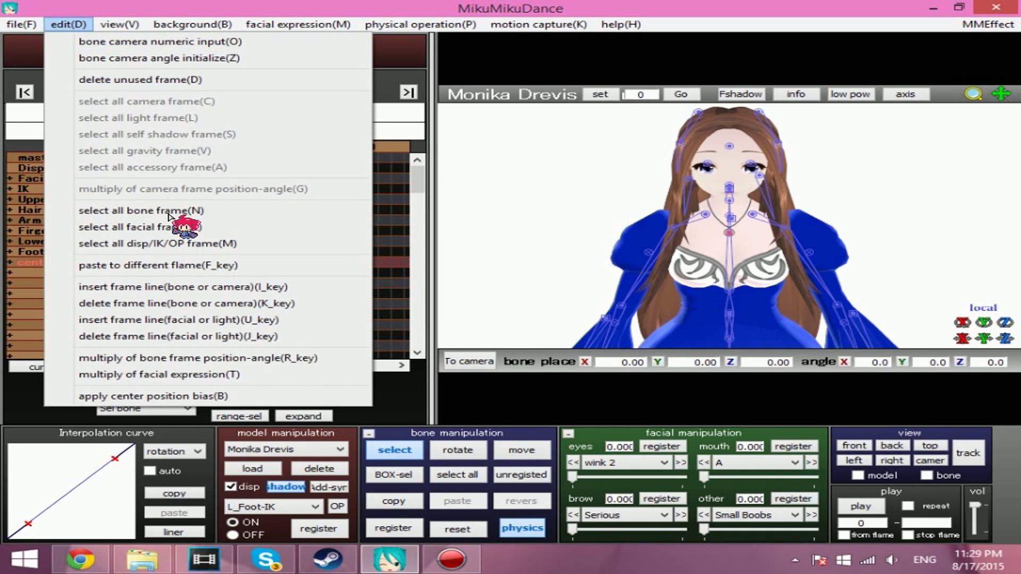
pyautogui.click(168, 213)
pyautogui.click(63, 25)
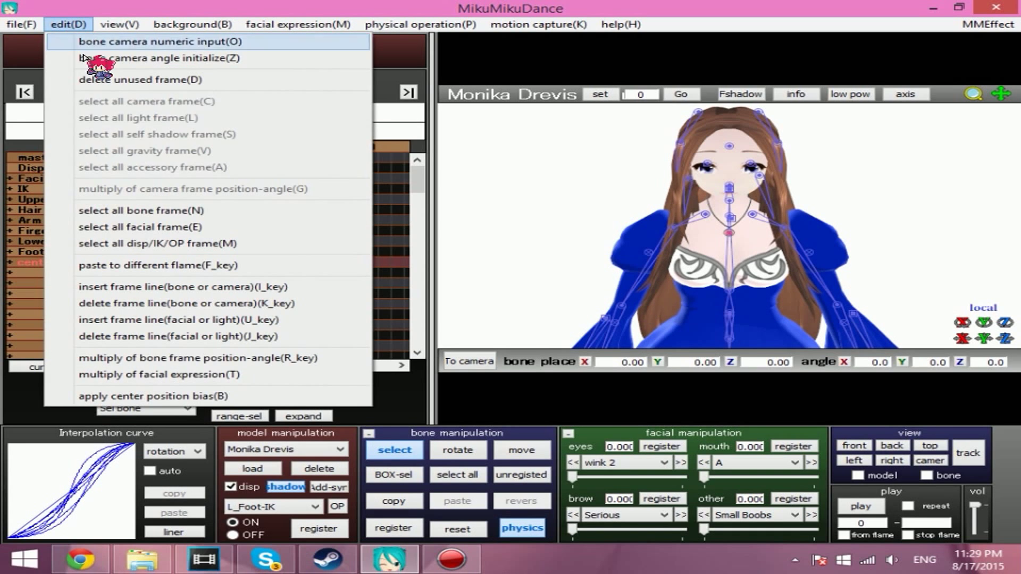
pyautogui.click(189, 228)
pyautogui.click(69, 25)
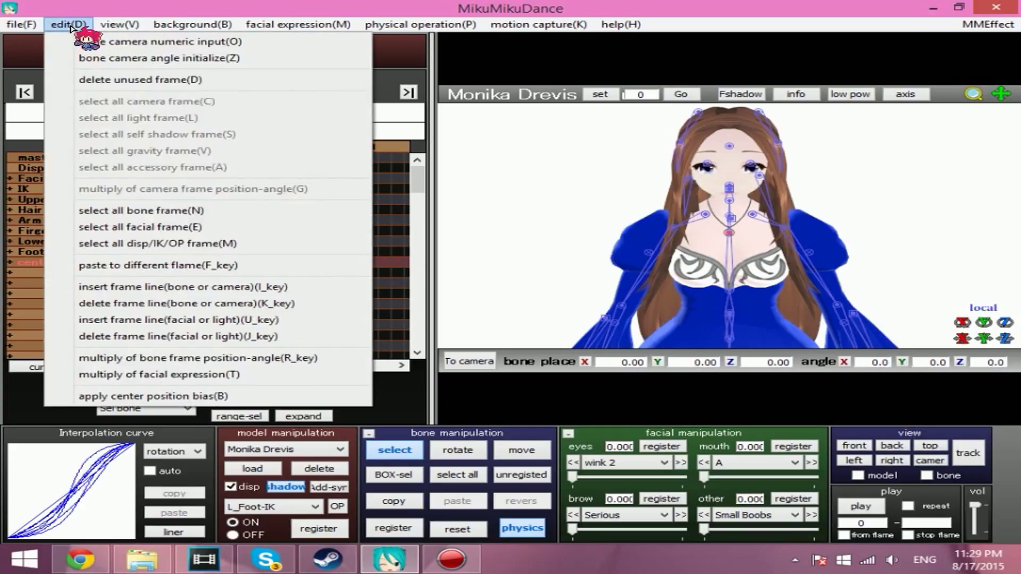
pyautogui.click(177, 245)
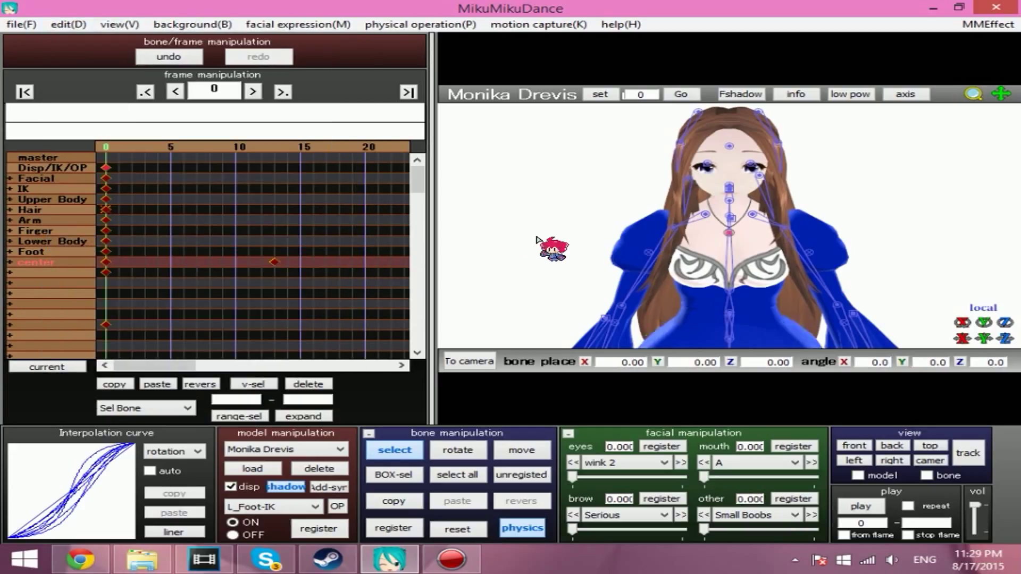
# Save the selected model frames as a motion data file named motionm on the Desktop.
pyautogui.click(20, 24)
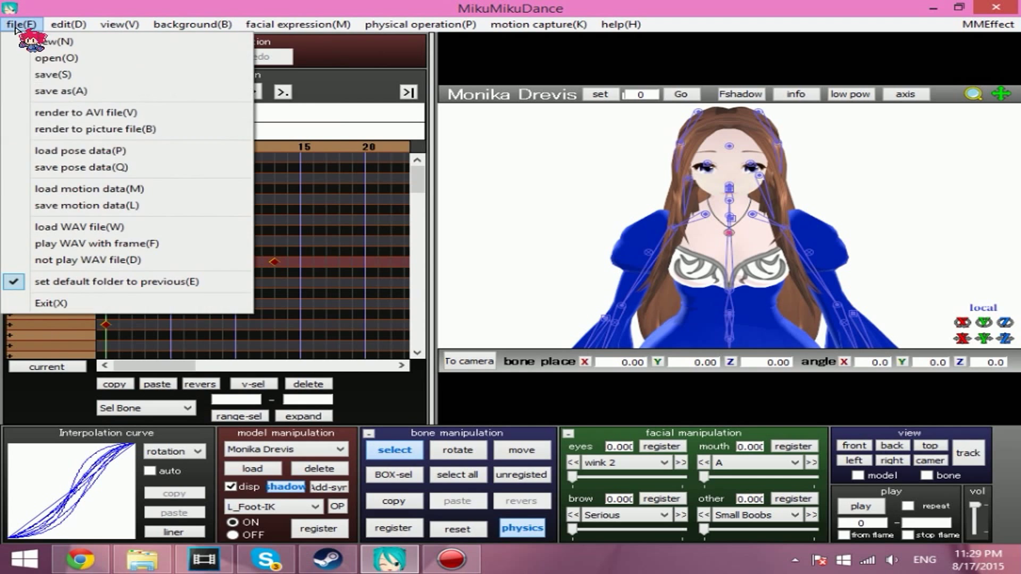
pyautogui.click(102, 205)
pyautogui.write('motionm')
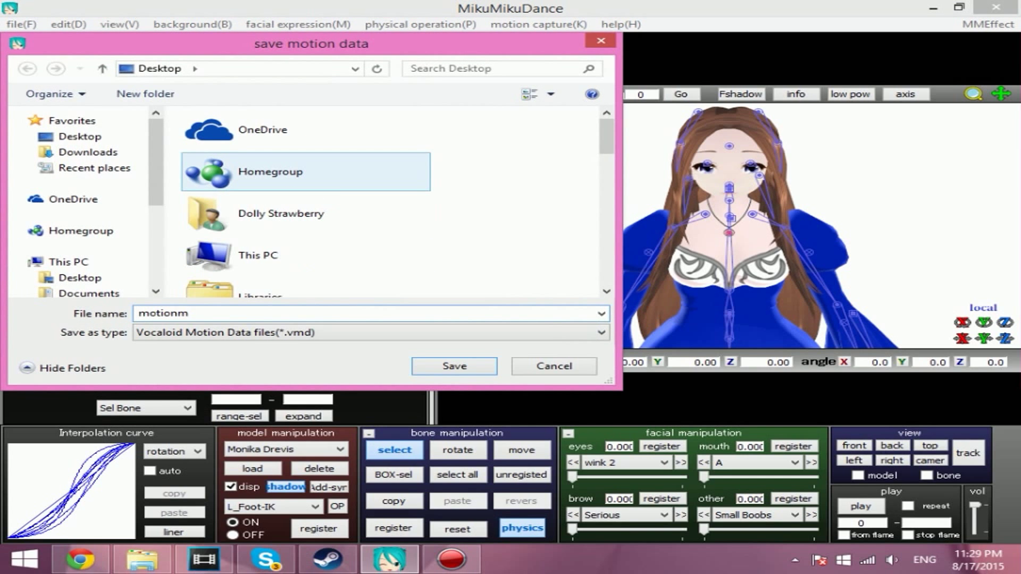
pyautogui.click(483, 367)
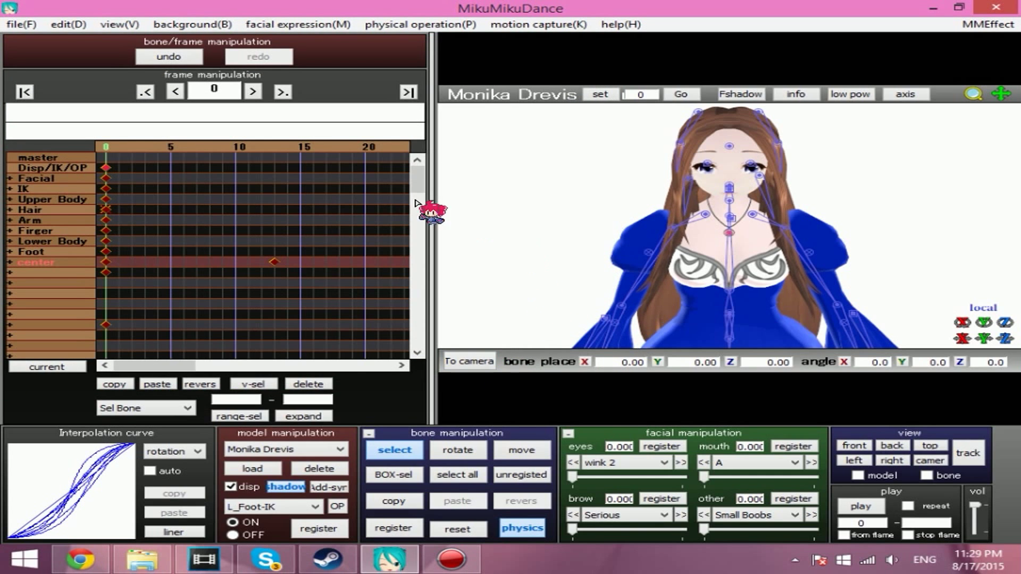
# Clear the keyframe selection, try rotating the forehead bone about its local z axis, and undo the rotation.
pyautogui.click(197, 162)
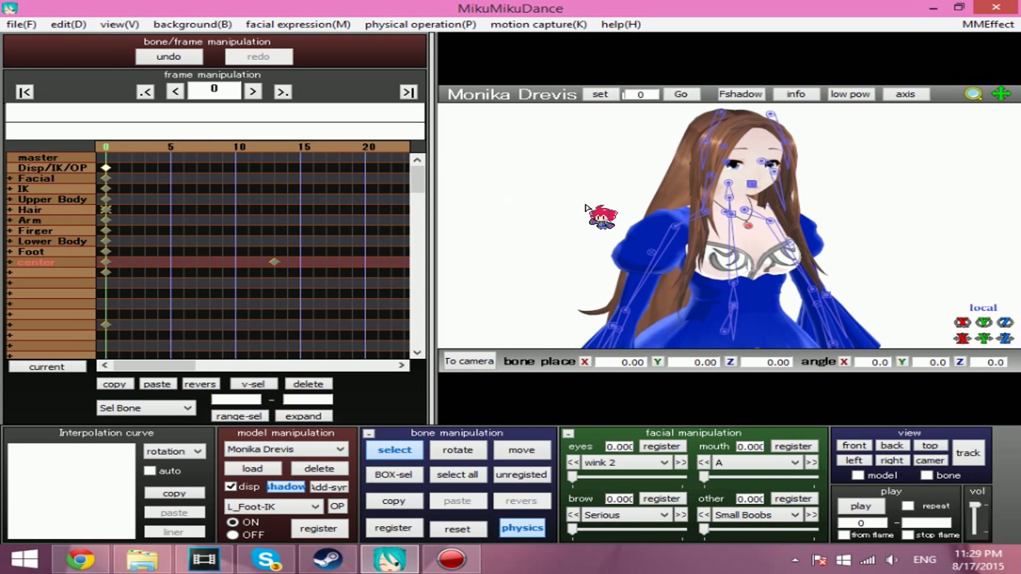
pyautogui.moveTo(575, 207); pyautogui.dragTo(751, 231, button='right')
pyautogui.click(839, 187)
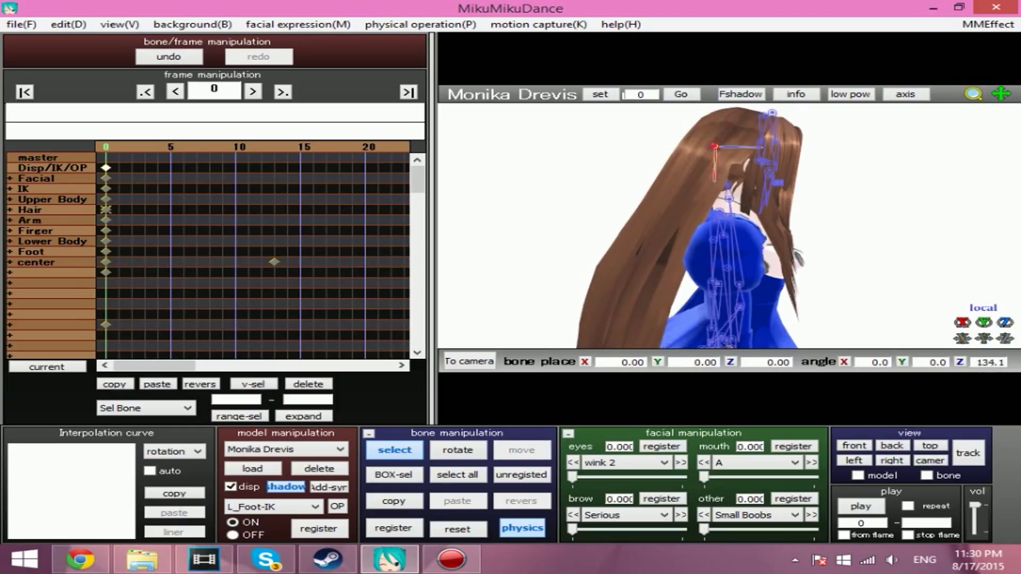
pyautogui.hotkey('ctrl', 'z')
pyautogui.moveTo(850, 247); pyautogui.dragTo(724, 212, button='right')
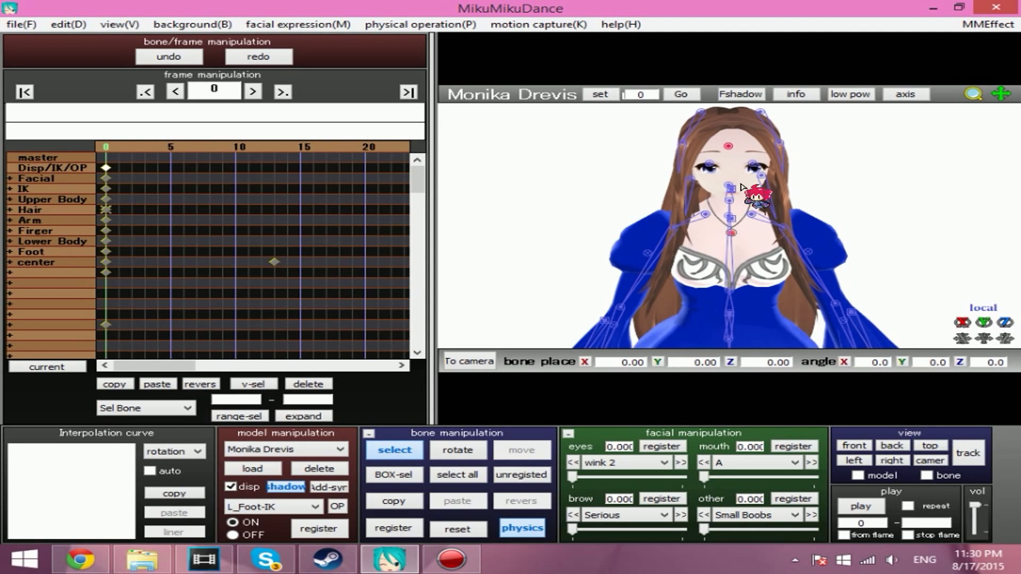
# Try rotating the hair bone at the top of the head 5.2 degrees about its local z axis, and undo it.
pyautogui.click(761, 113)
pyautogui.moveTo(1010, 322)
pyautogui.mouseDown()
pyautogui.moveTo(968, 322)
pyautogui.moveTo(1009, 322)
pyautogui.moveTo(1005, 266)
pyautogui.moveTo(1005, 351)
pyautogui.moveTo(1010, 322)
pyautogui.mouseUp()
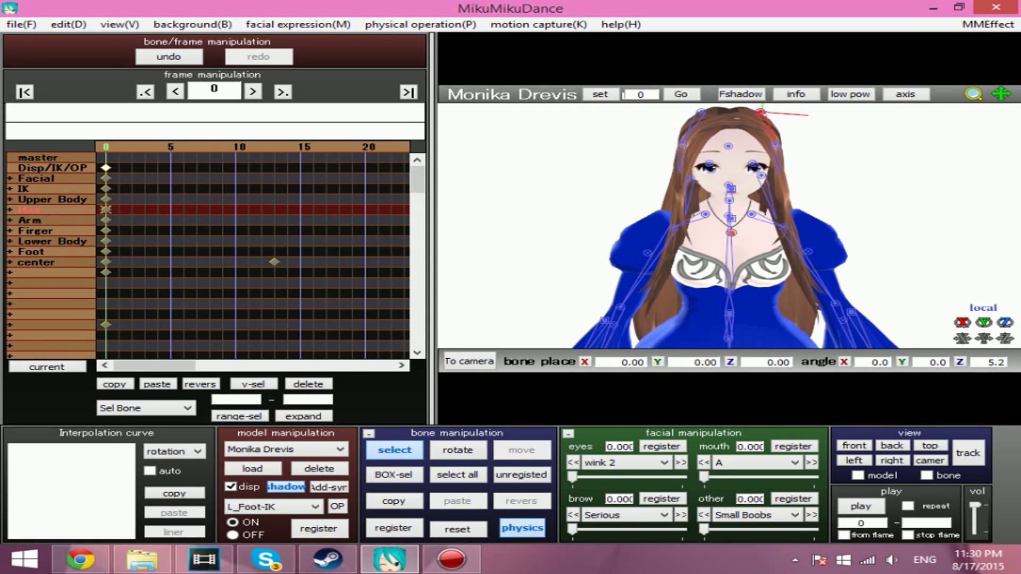
pyautogui.hotkey('ctrl', 'z')
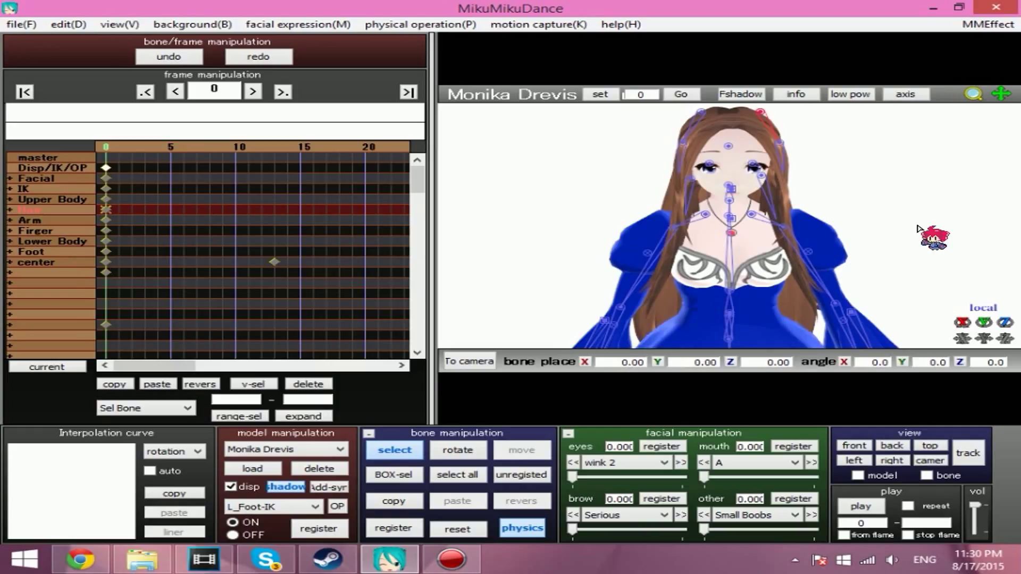
pyautogui.moveTo(902, 229); pyautogui.dragTo(950, 228, button='right')
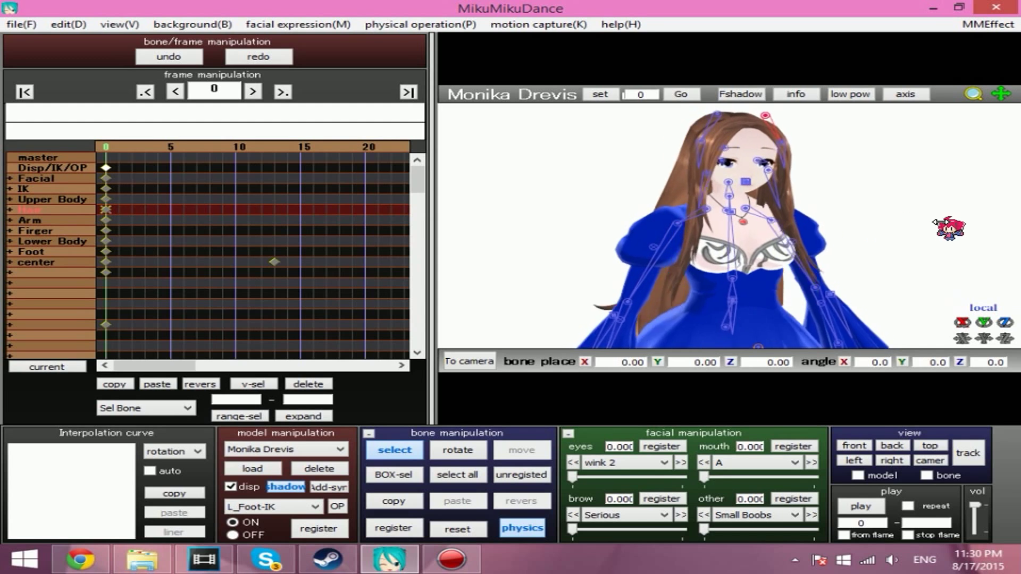
# Switch back to camera mode and play the finished animation with its camera movement.
pyautogui.click(463, 364)
pyautogui.click(797, 511)
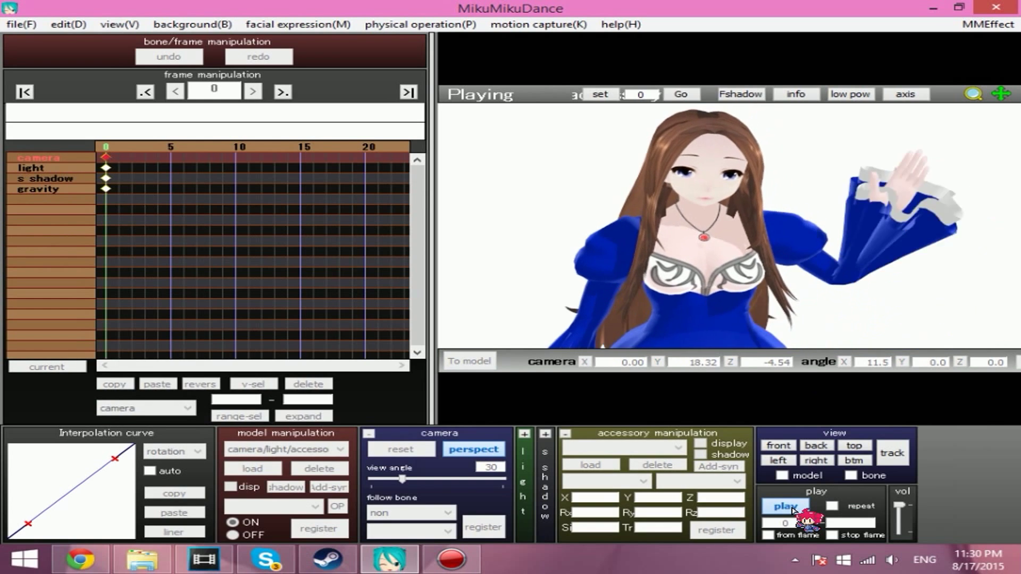